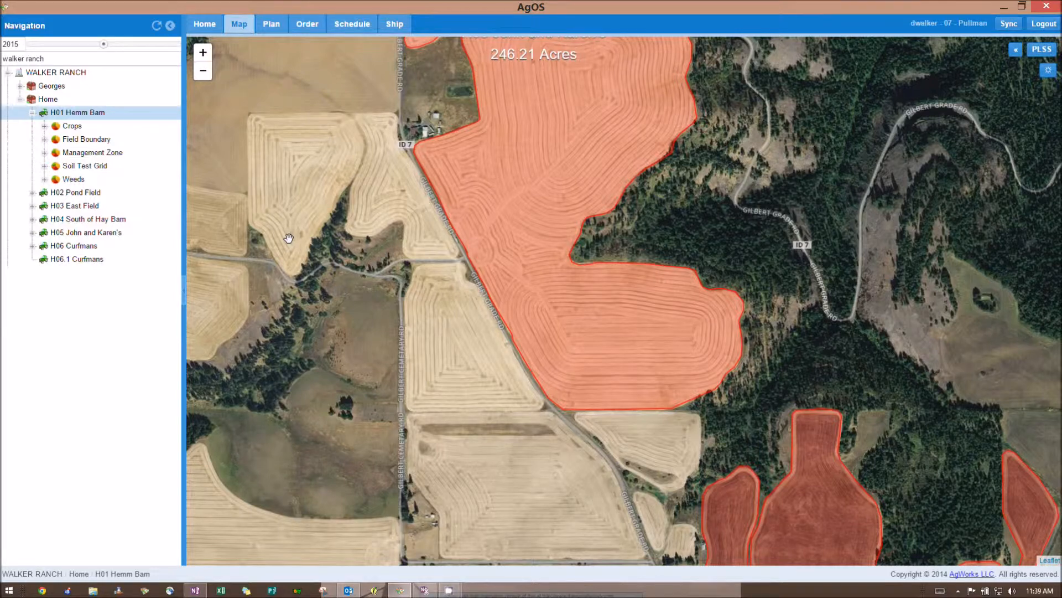
Step: Start a new weed activity on H01 Hemm Barn and choose Bedstraw, Catchweed
{"action": "right_click", "coordinate": [77, 115]}
{"action": "mouse_move", "coordinate": [105, 199]}
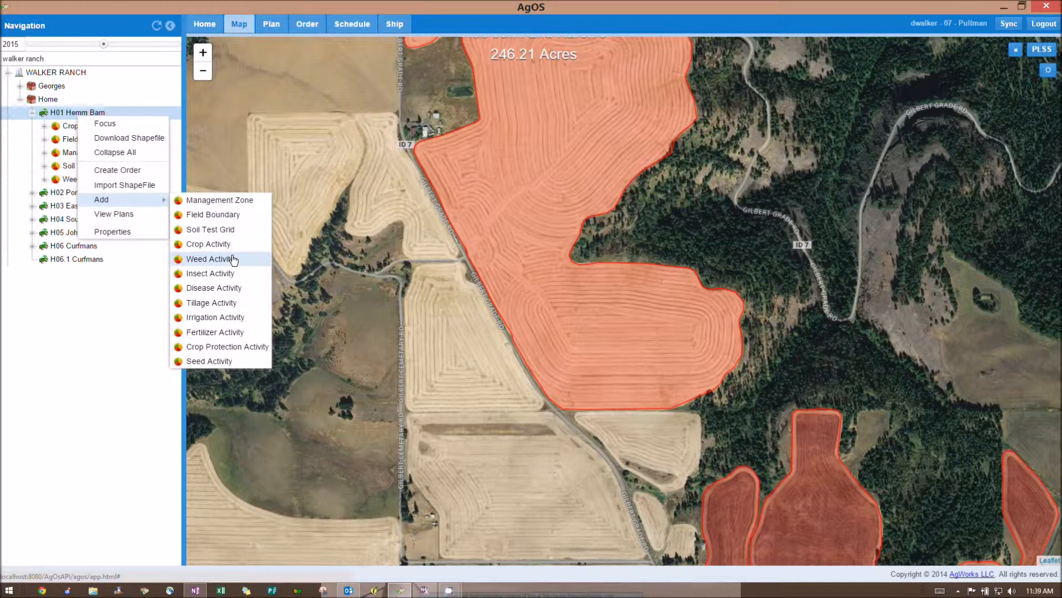
{"action": "left_click", "coordinate": [209, 259]}
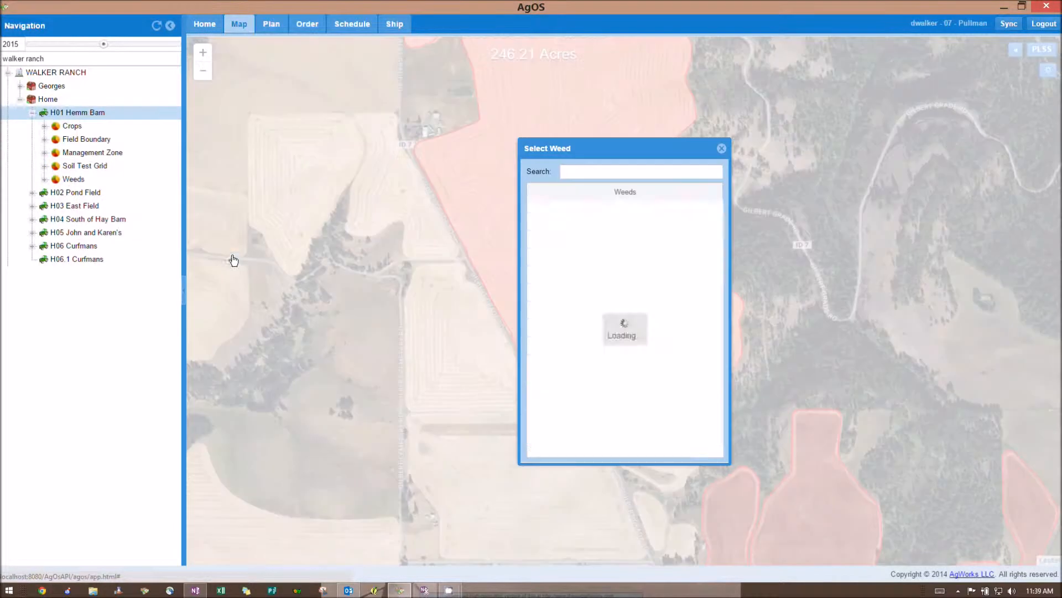
{"action": "left_click", "coordinate": [592, 176]}
{"action": "type", "text": "bed"}
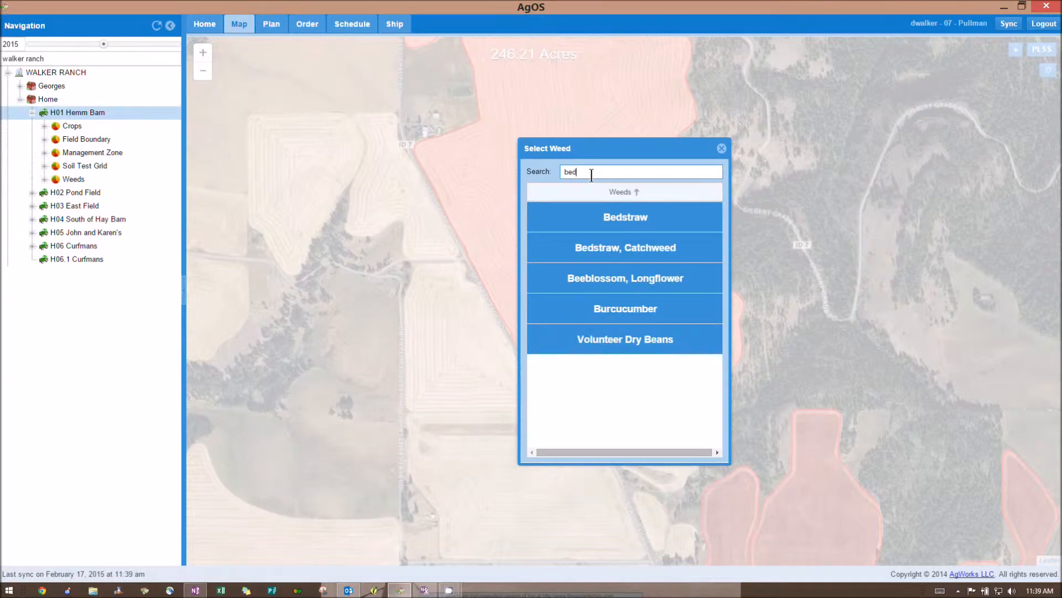
{"action": "left_click", "coordinate": [657, 250]}
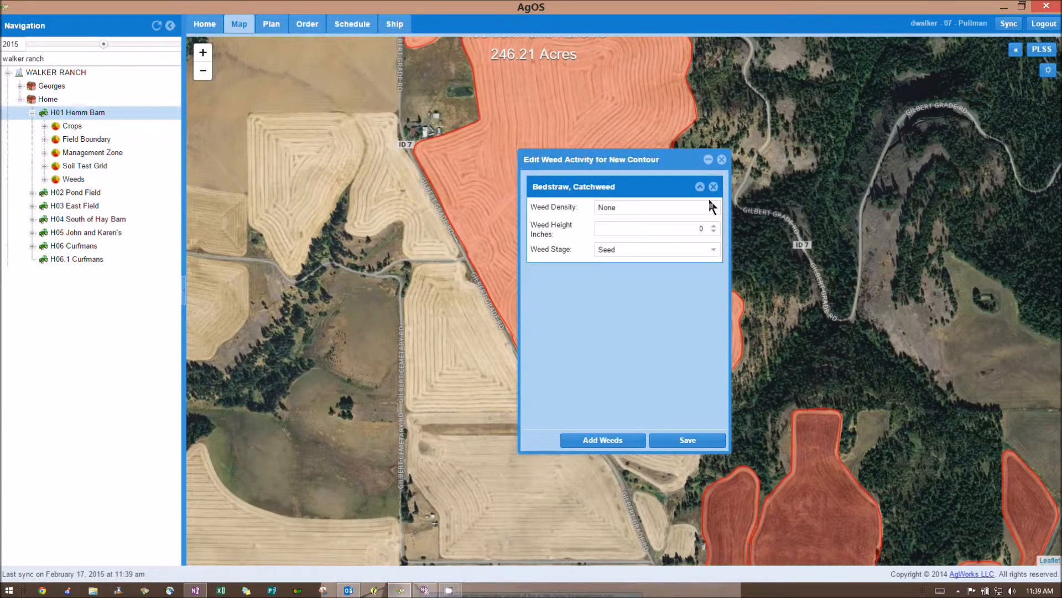
Step: Set density Light, height 2 inches and stage Early Vegetative, then save the activity
{"action": "left_click", "coordinate": [713, 208]}
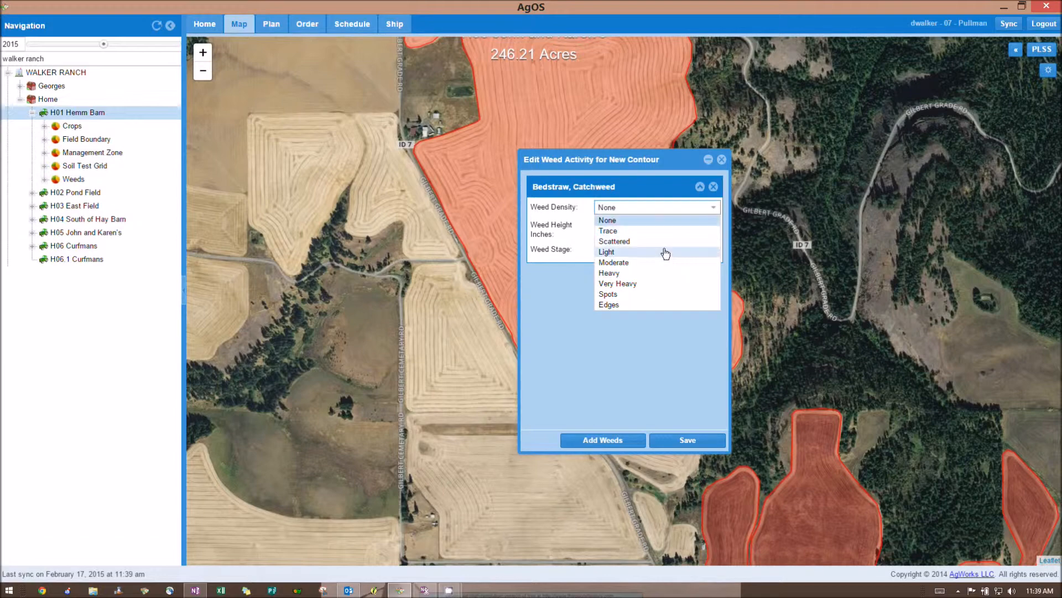
{"action": "left_click", "coordinate": [664, 252]}
{"action": "left_click", "coordinate": [716, 231]}
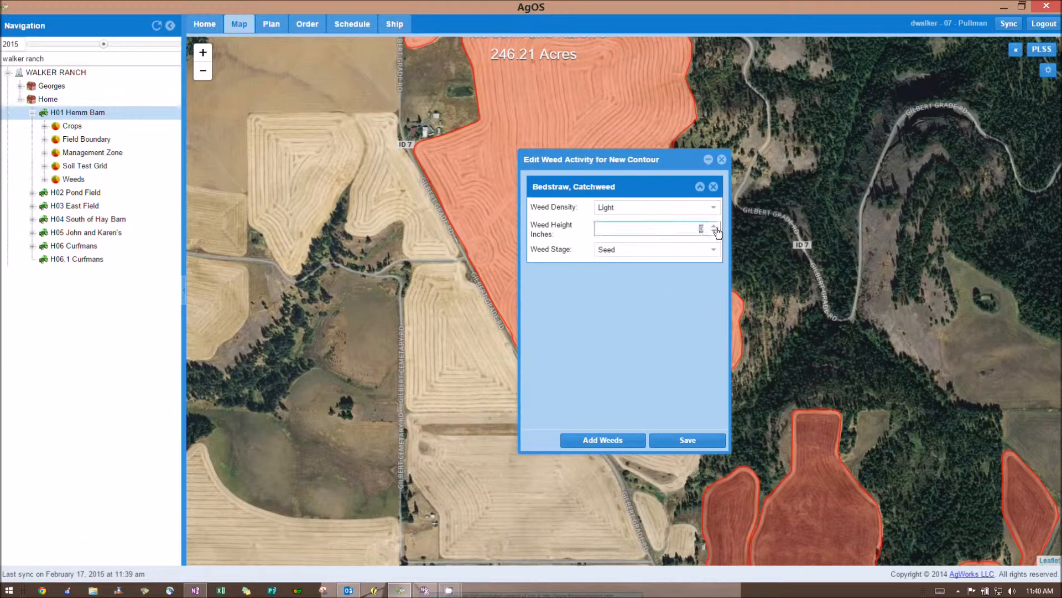
{"action": "left_click", "coordinate": [714, 226]}
{"action": "left_click", "coordinate": [714, 226]}
{"action": "left_click", "coordinate": [714, 226]}
{"action": "left_click", "coordinate": [713, 226]}
{"action": "left_click", "coordinate": [715, 253]}
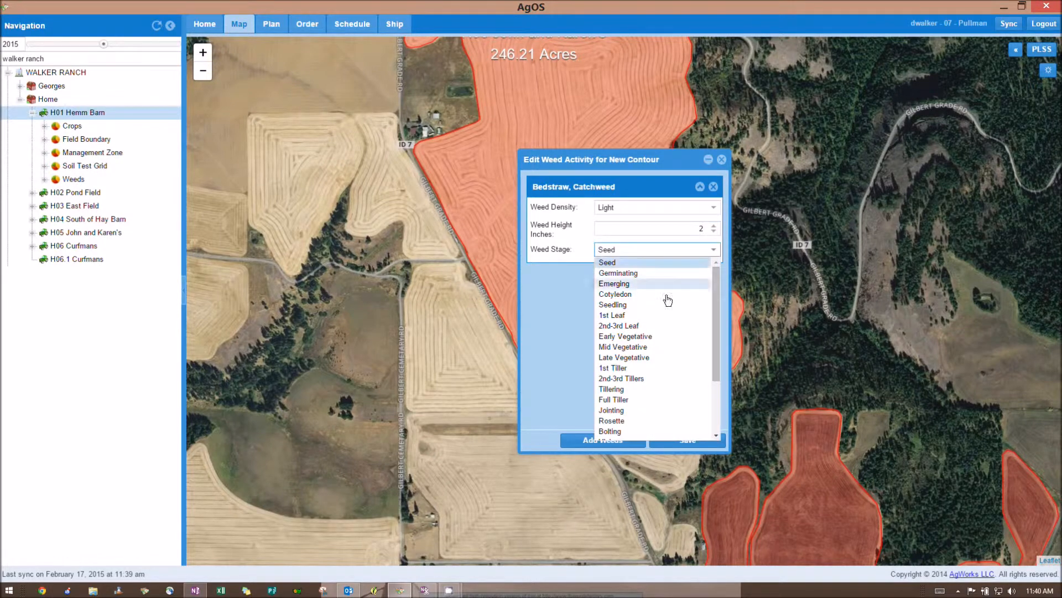
{"action": "left_click", "coordinate": [661, 337]}
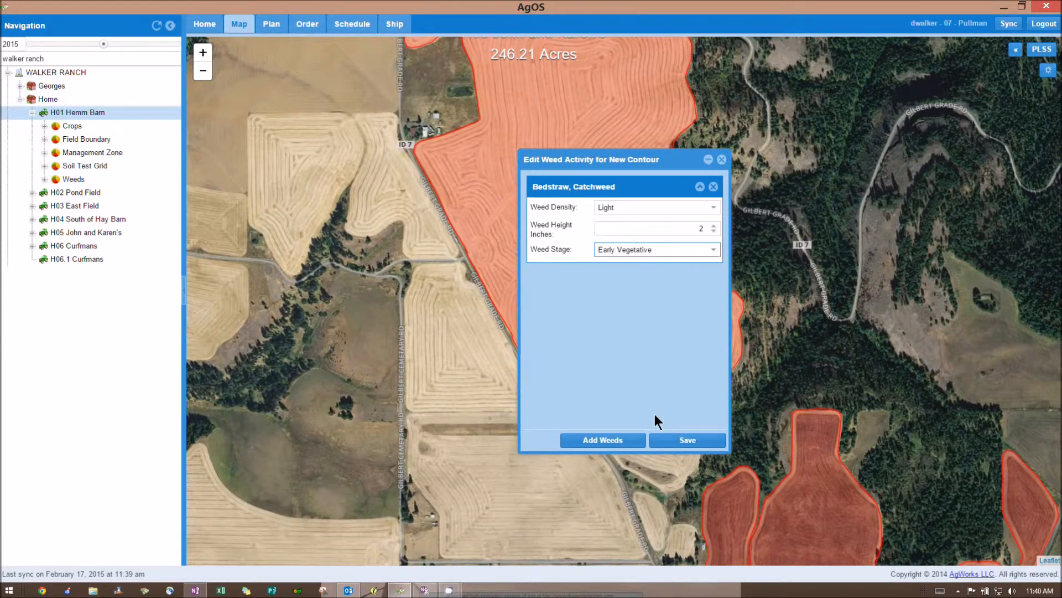
{"action": "left_click", "coordinate": [687, 443]}
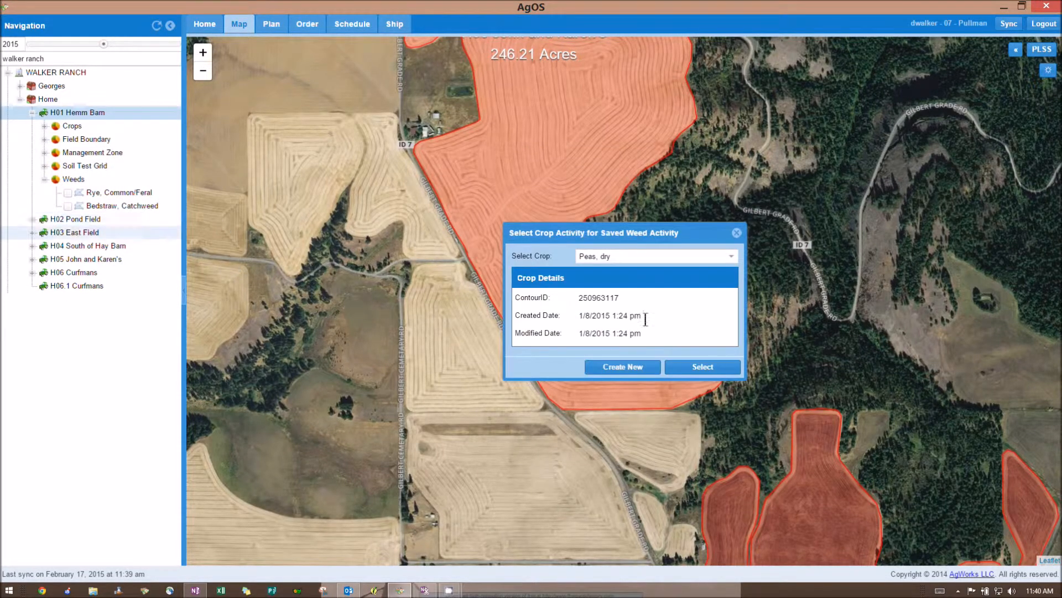
Step: Link the weed activity to the Peas, dry crop activity and save it
{"action": "left_click", "coordinate": [703, 366]}
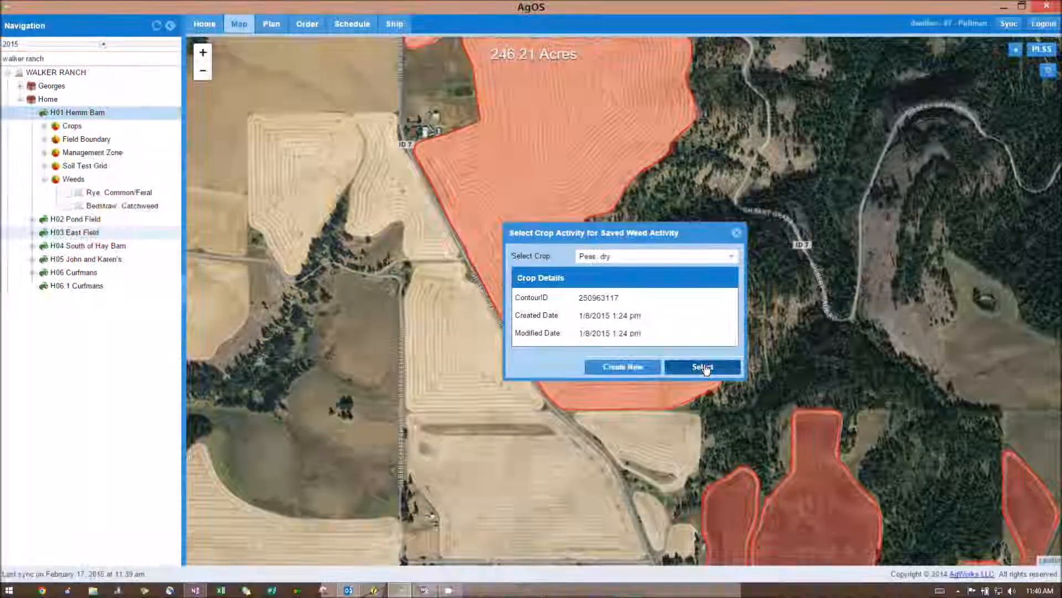
{"action": "left_click", "coordinate": [533, 322]}
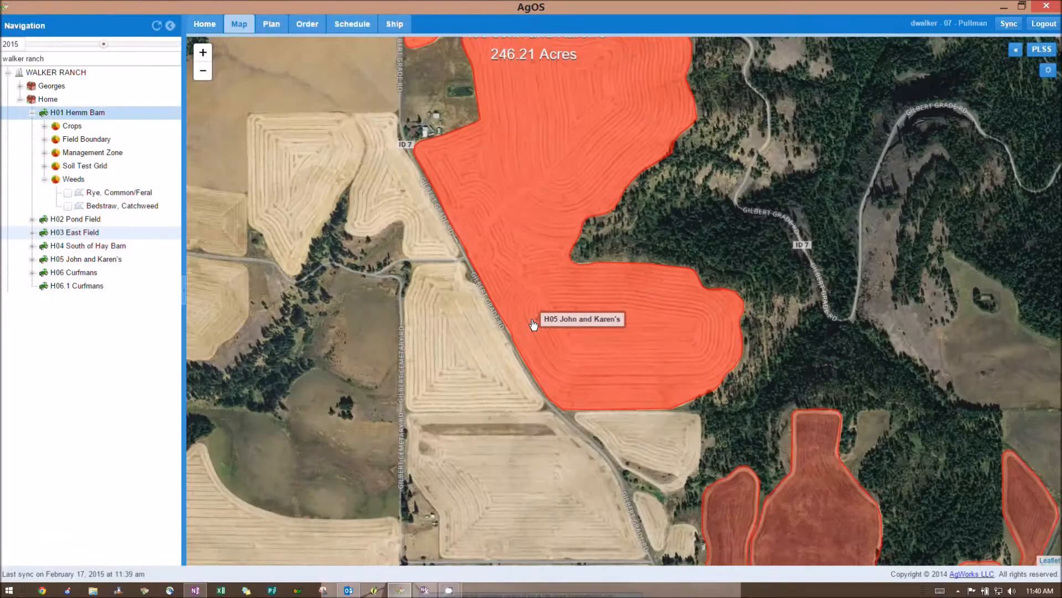
{"action": "left_click", "coordinate": [698, 445]}
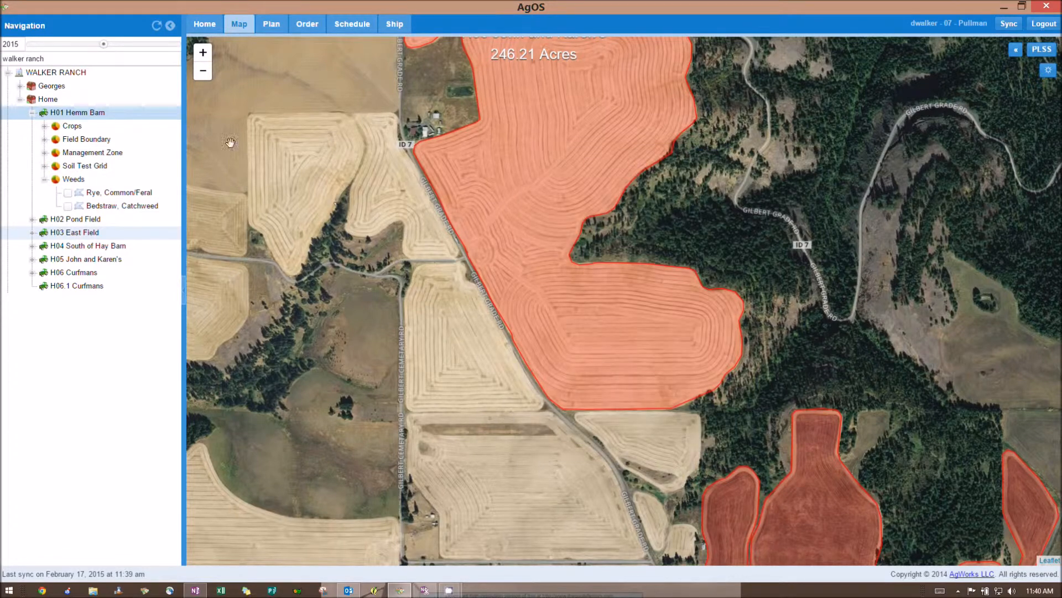
Step: Add a circular boundary to the Bedstraw, Catchweed record across the red field's western edge
{"action": "left_click", "coordinate": [71, 207]}
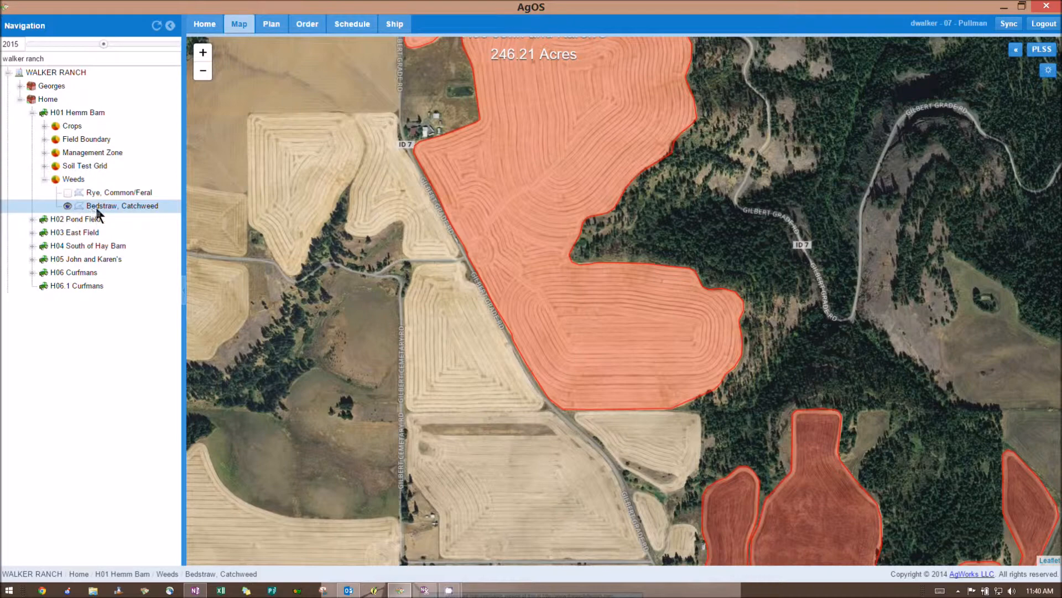
{"action": "right_click", "coordinate": [97, 209]}
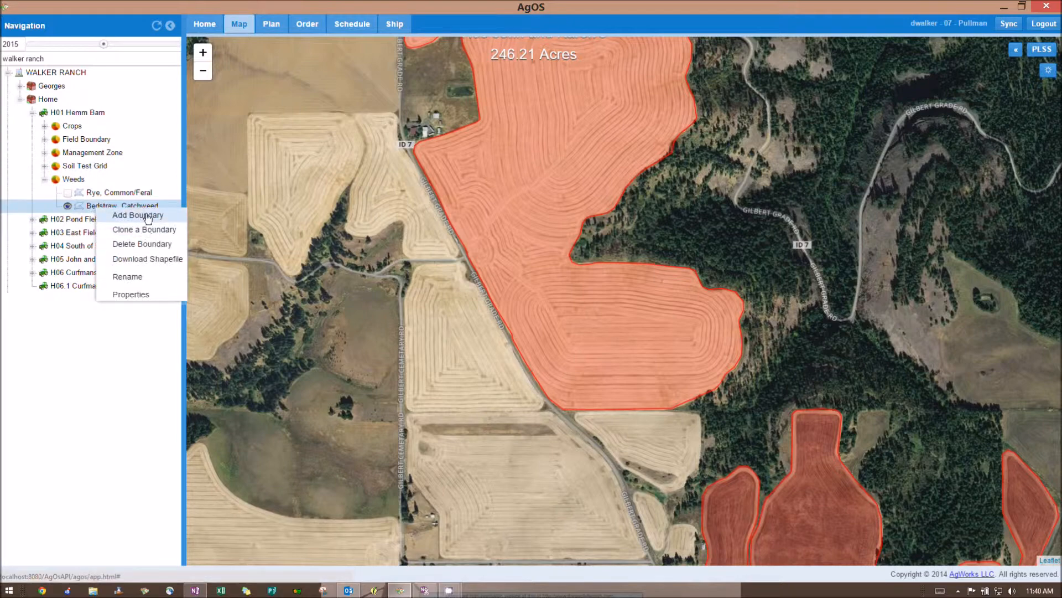
{"action": "left_click", "coordinate": [138, 215]}
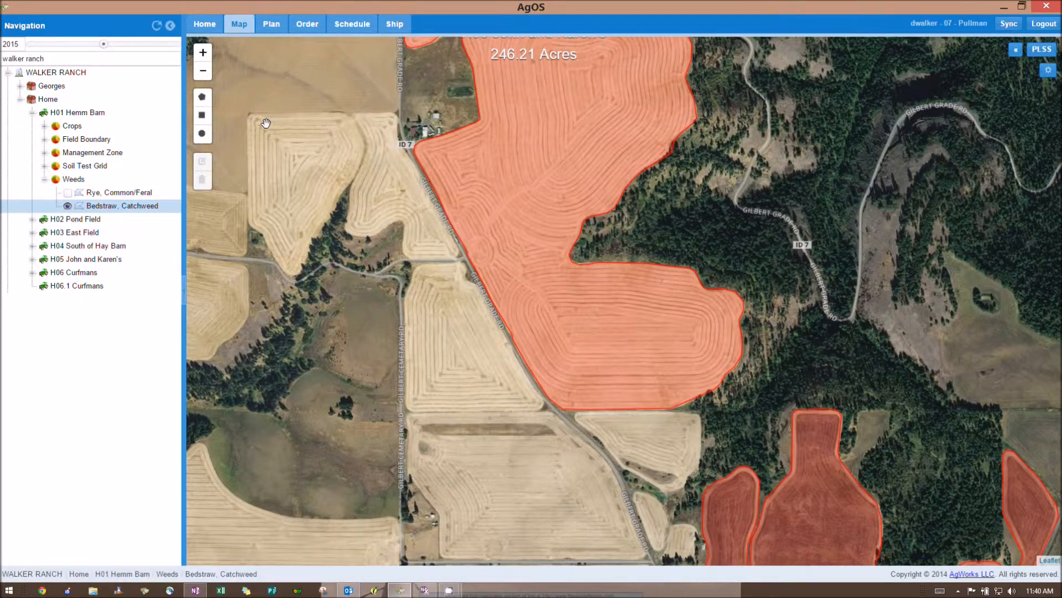
{"action": "left_click", "coordinate": [202, 134]}
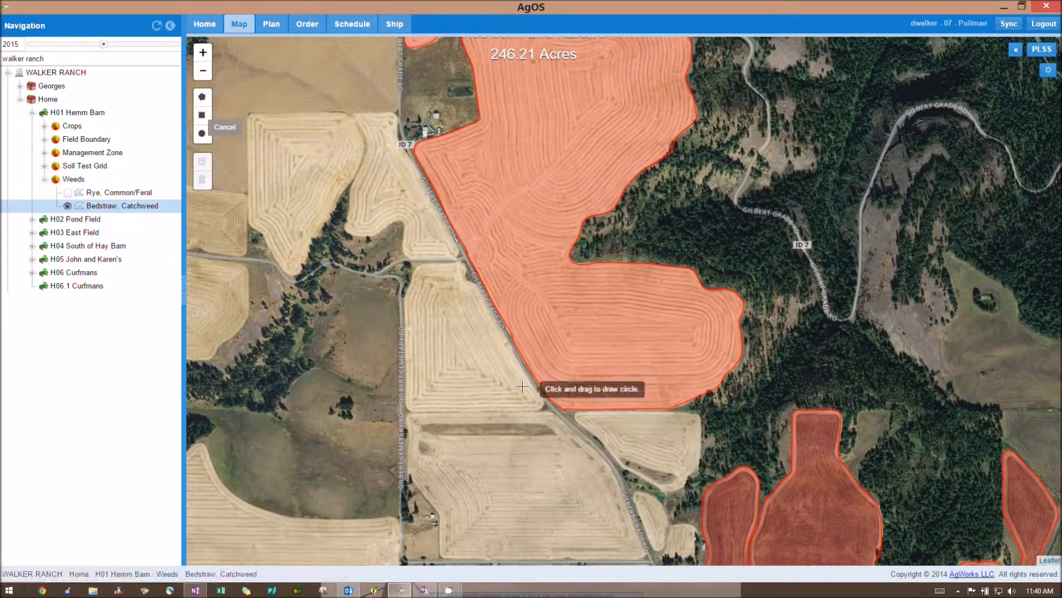
{"action": "mouse_move", "coordinate": [520, 381]}
{"action": "left_mouse_down"}
{"action": "mouse_move", "coordinate": [581, 440]}
{"action": "mouse_move", "coordinate": [533, 415]}
{"action": "left_mouse_up"}
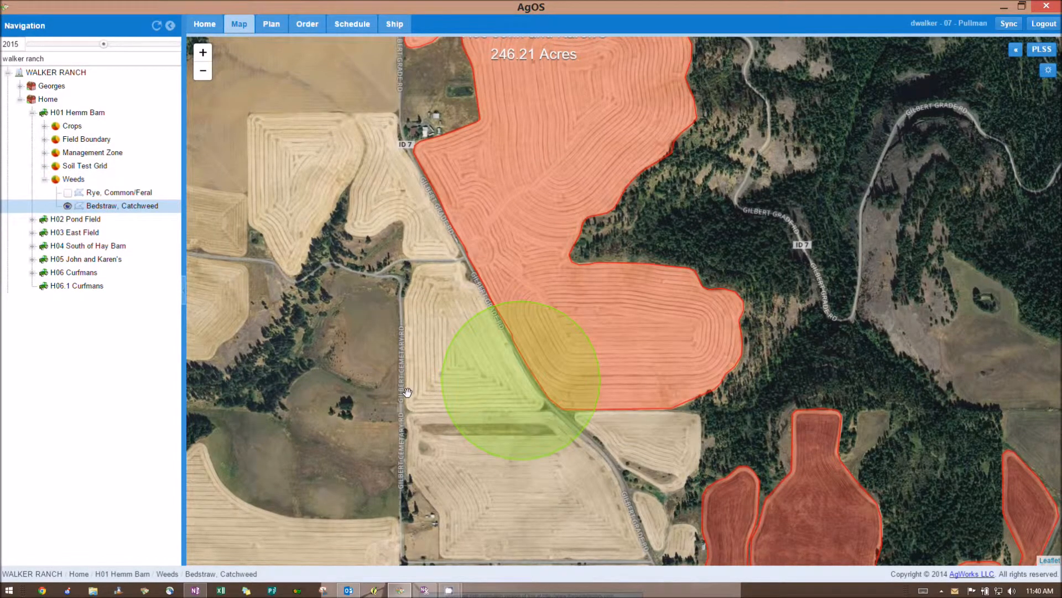
{"action": "left_click", "coordinate": [583, 368]}
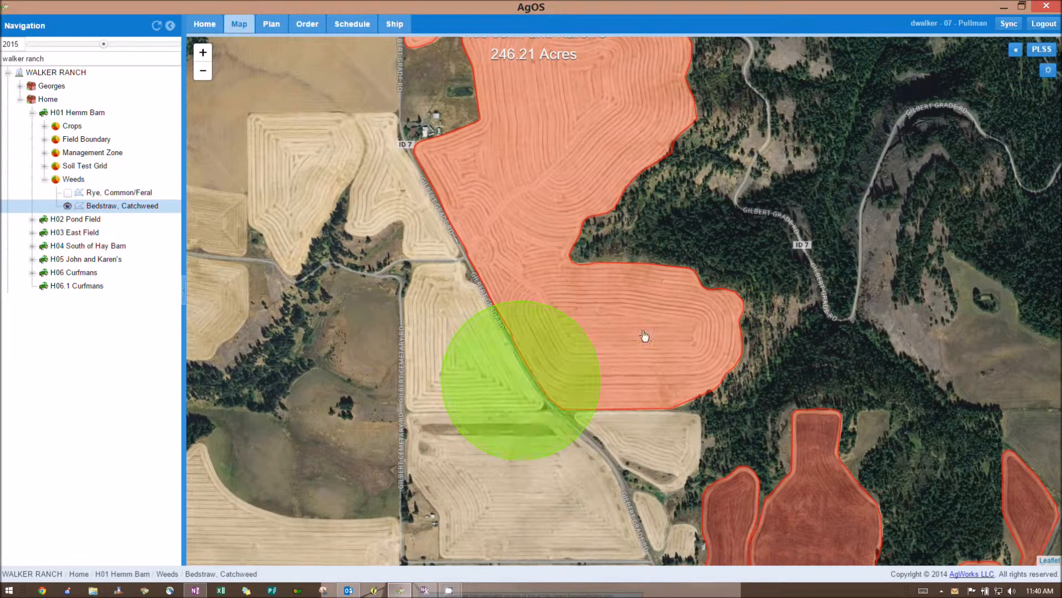
Step: Intersect the green circle with the H05 field and update it to their overlap
{"action": "right_click", "coordinate": [568, 365]}
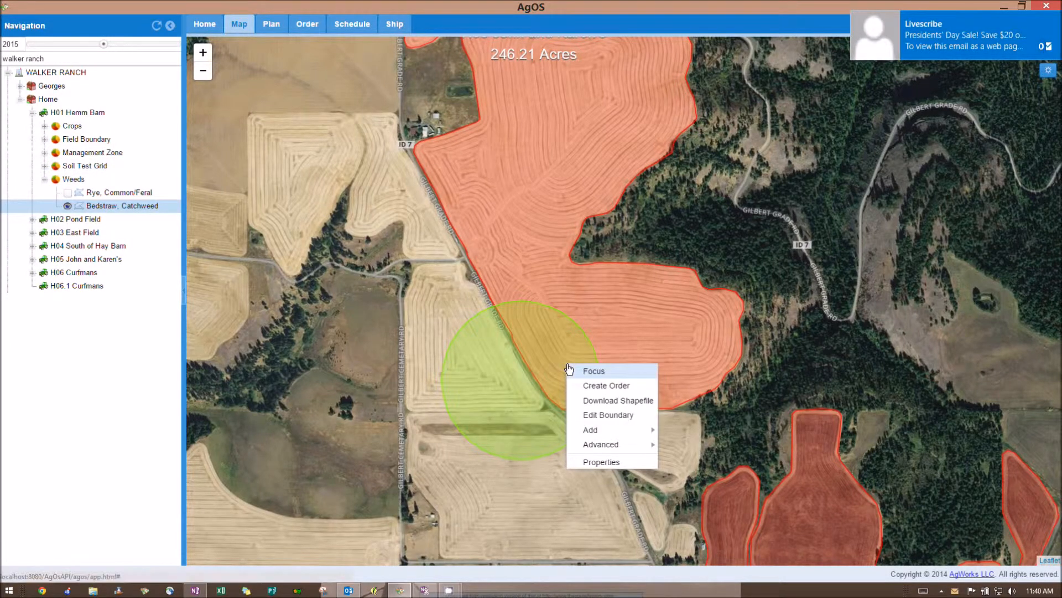
{"action": "left_click", "coordinate": [599, 414]}
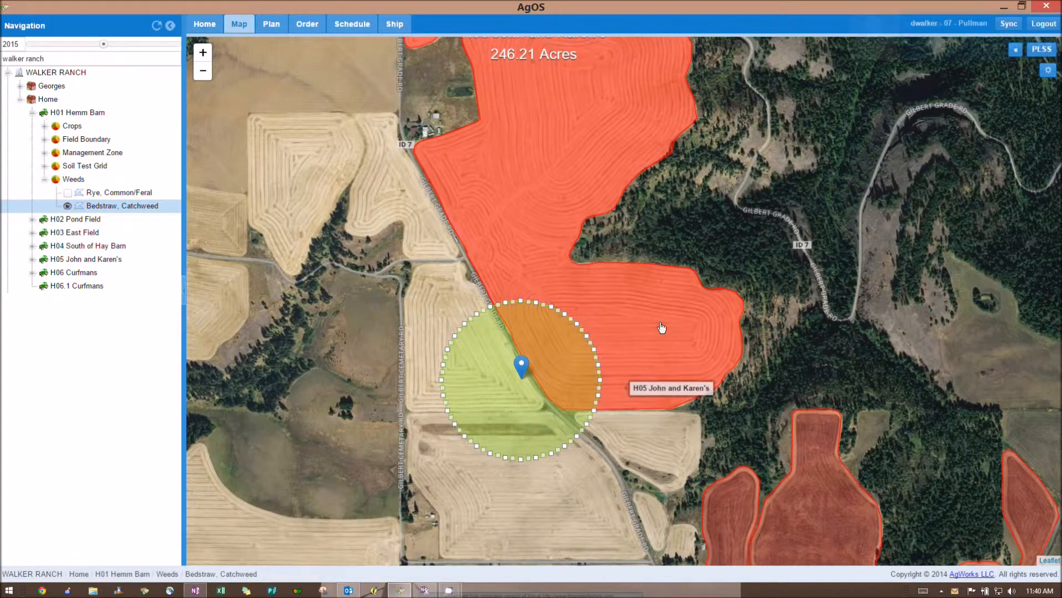
{"action": "right_click", "coordinate": [661, 322]}
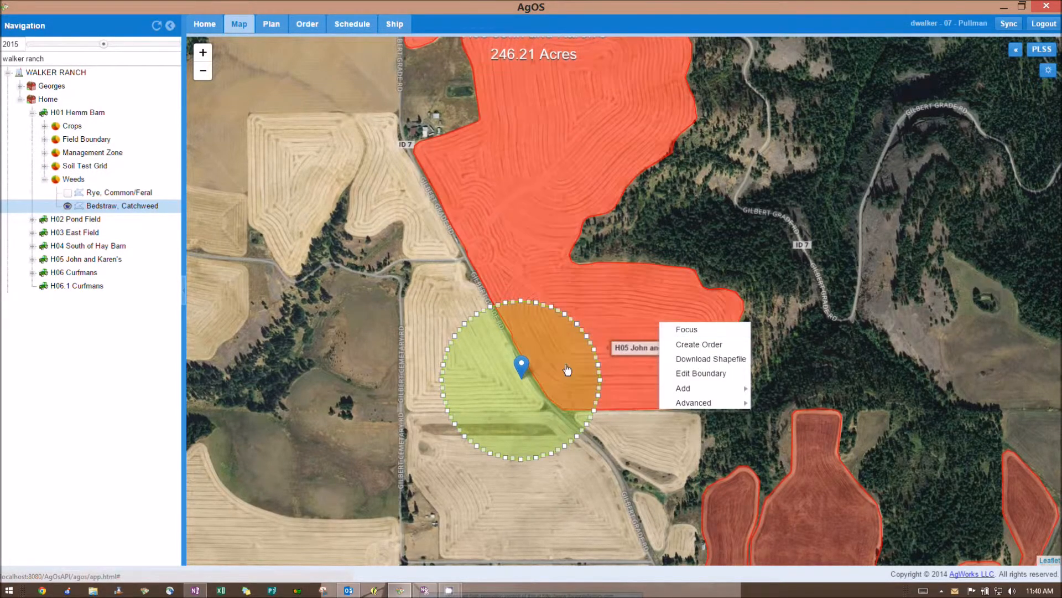
{"action": "right_click", "coordinate": [565, 363]}
{"action": "mouse_move", "coordinate": [609, 445]}
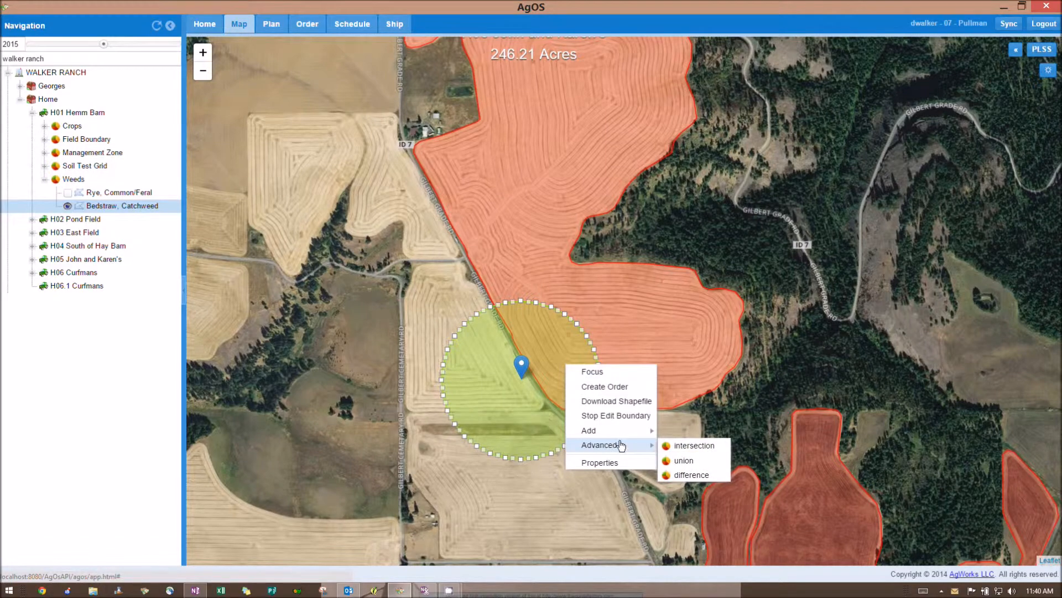
{"action": "left_click", "coordinate": [694, 446]}
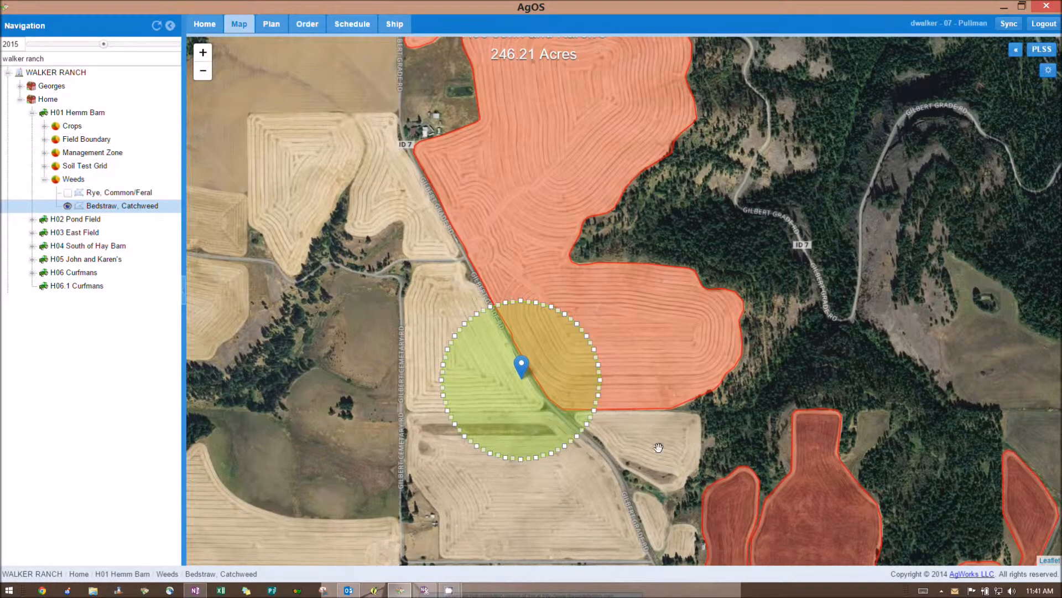
{"action": "left_click", "coordinate": [645, 373]}
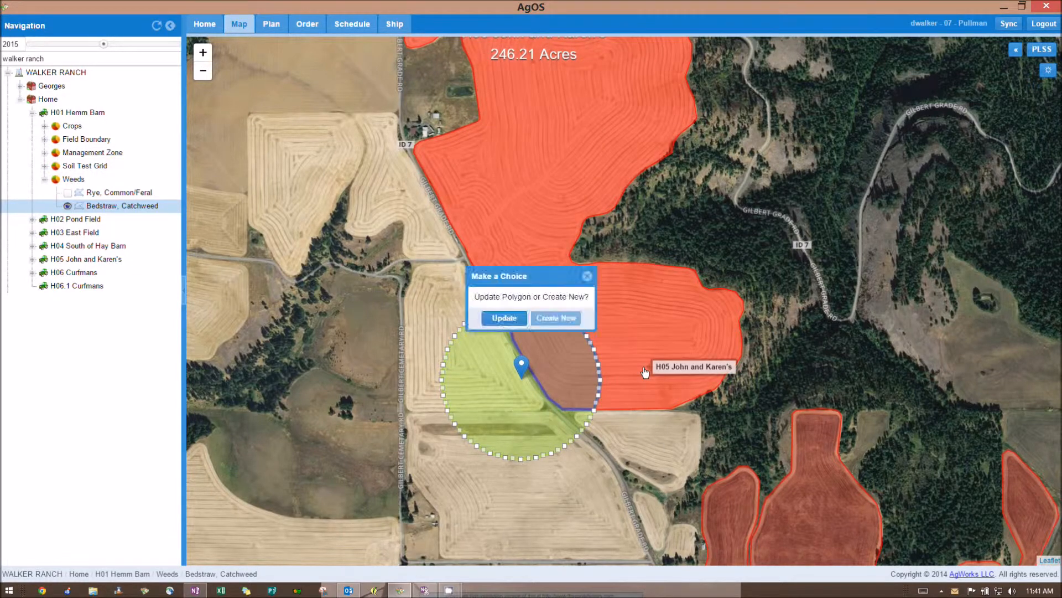
{"action": "left_click", "coordinate": [504, 317]}
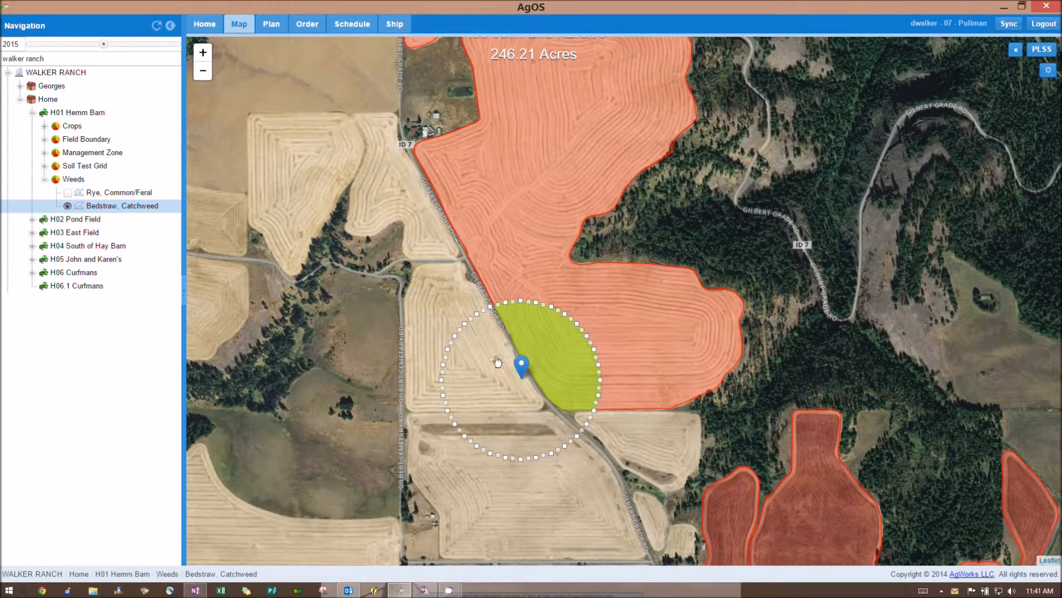
Step: Stop editing the clipped Bedstraw, Catchweed boundary
{"action": "right_click", "coordinate": [499, 379]}
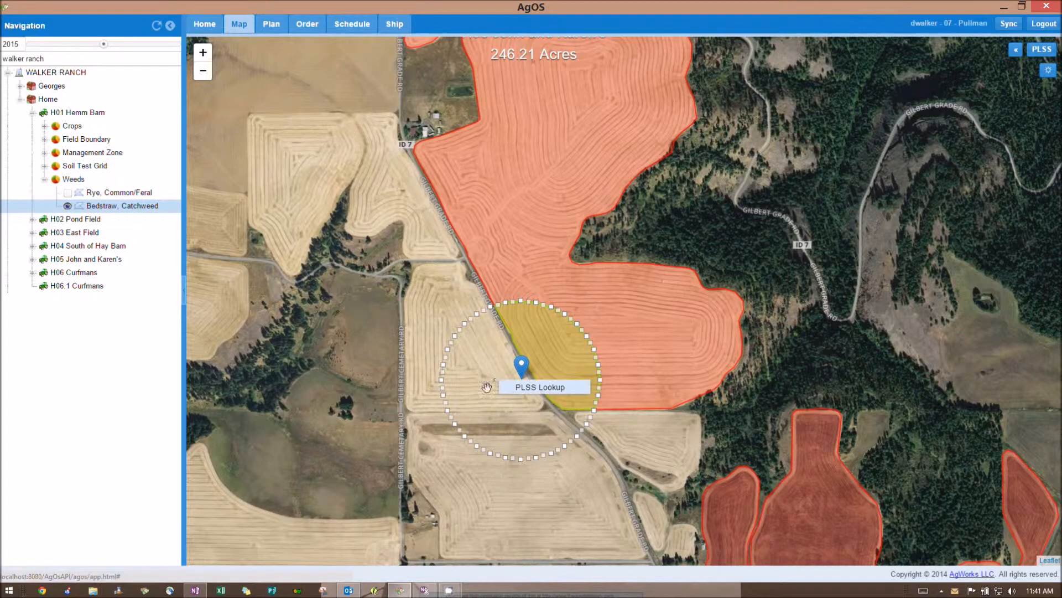
{"action": "left_click", "coordinate": [476, 368]}
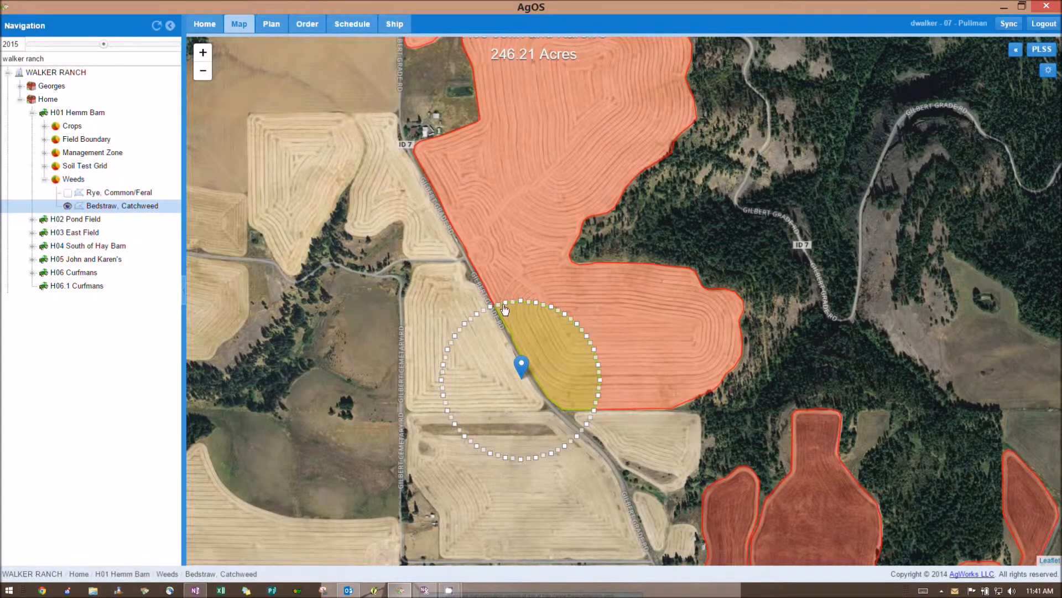
{"action": "right_click", "coordinate": [527, 319]}
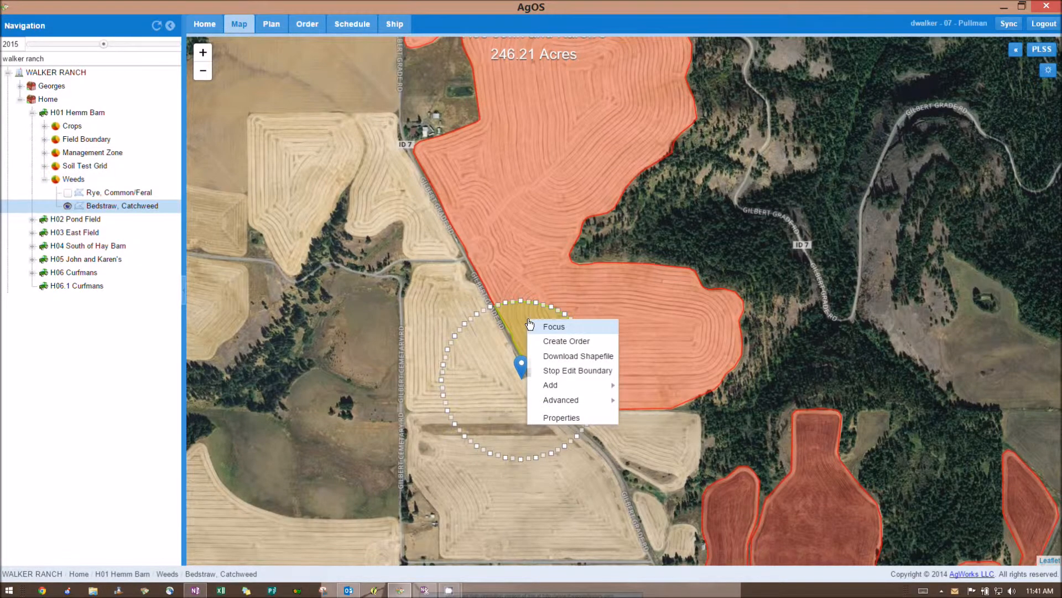
{"action": "left_click", "coordinate": [564, 372]}
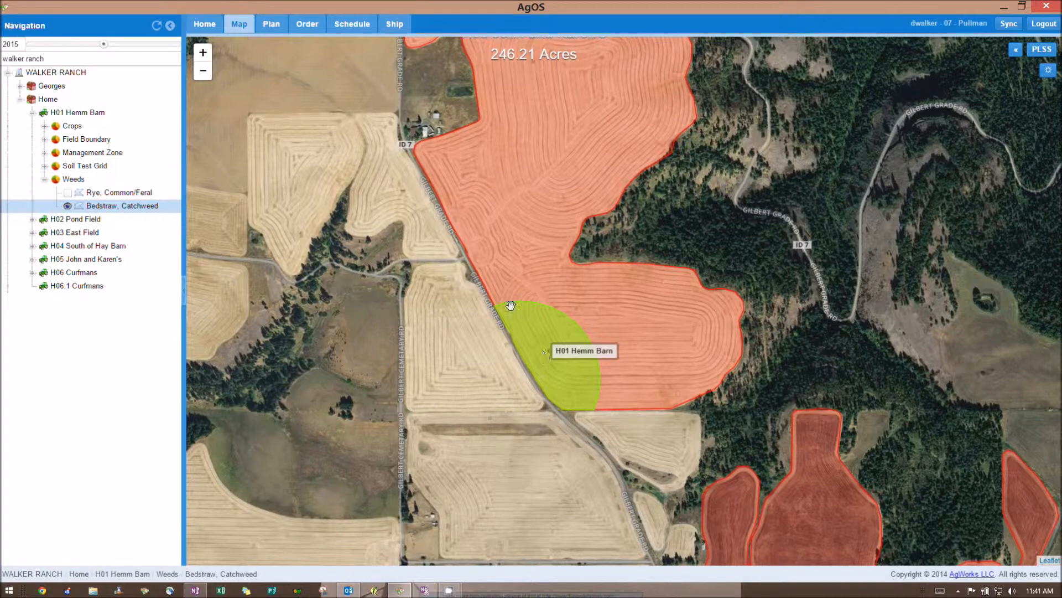
Step: Pan to H01 Hemm Barn and show its Add submenu of activity types
{"action": "scroll", "coordinate": [534, 290], "scroll_direction": "down", "scroll_amount": 1}
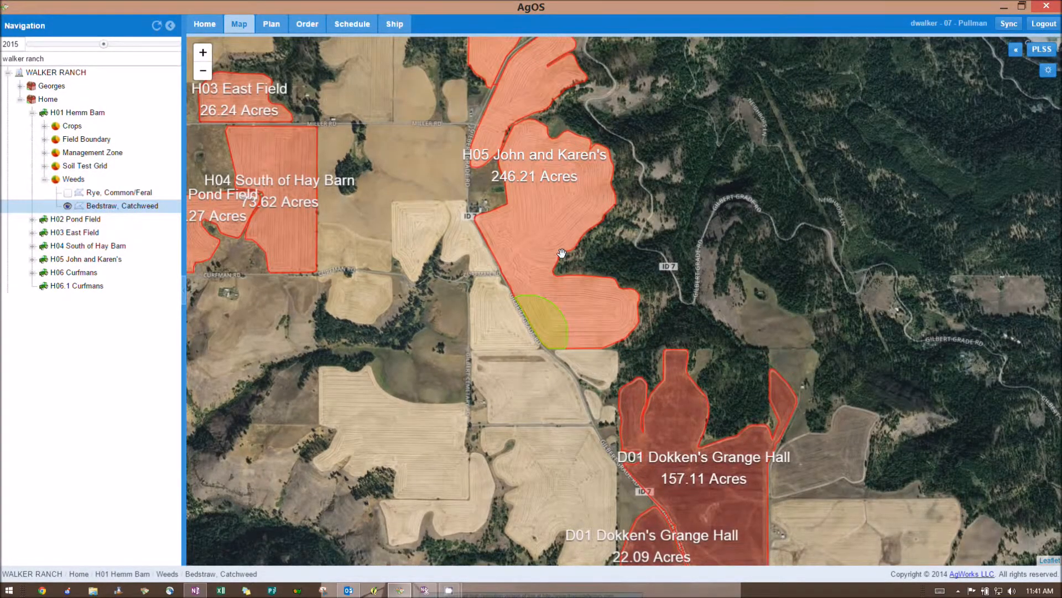
{"action": "left_click_drag", "start_coordinate": [380, 285], "coordinate": [708, 291]}
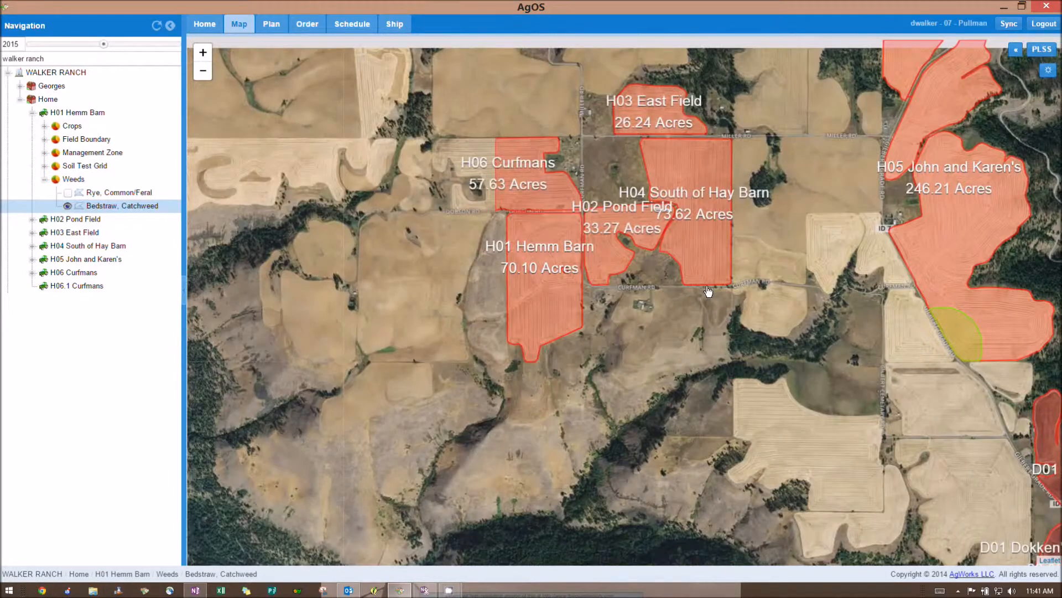
{"action": "scroll", "coordinate": [708, 291], "scroll_direction": "up", "scroll_amount": 3}
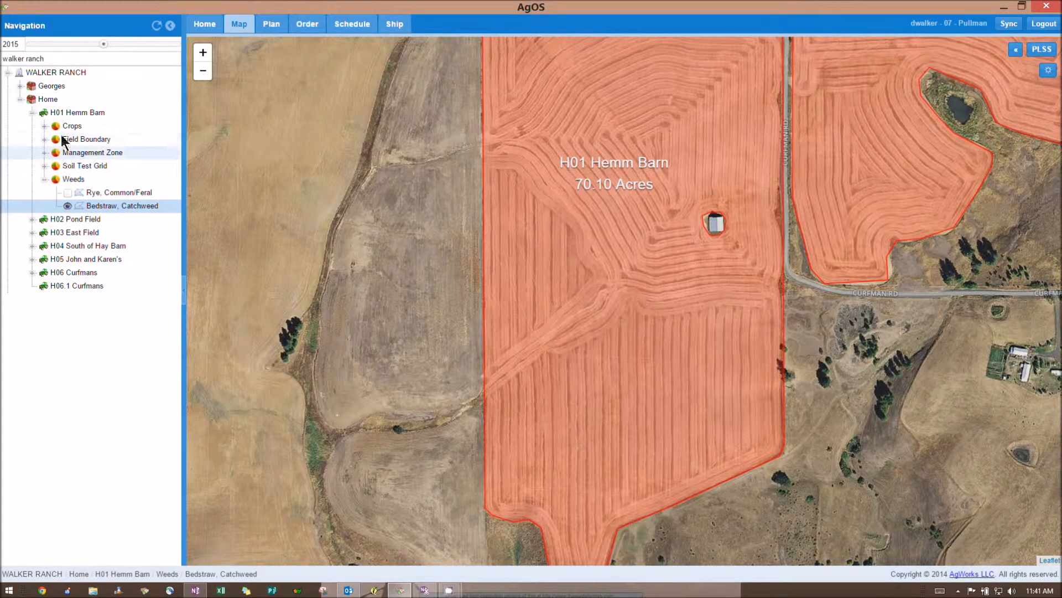
{"action": "left_click", "coordinate": [68, 115]}
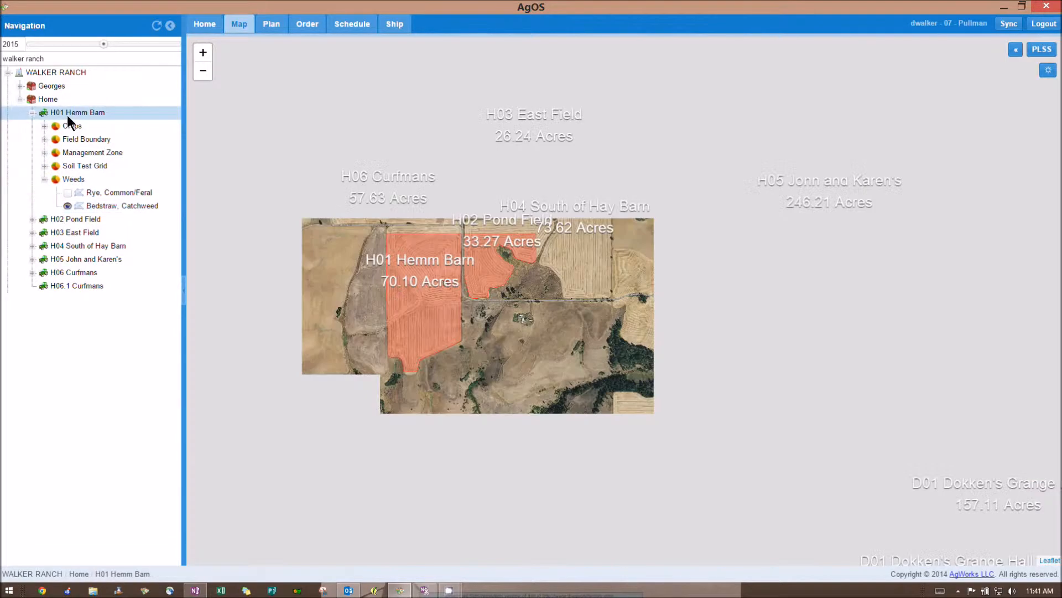
{"action": "right_click", "coordinate": [68, 116]}
{"action": "mouse_move", "coordinate": [98, 200]}
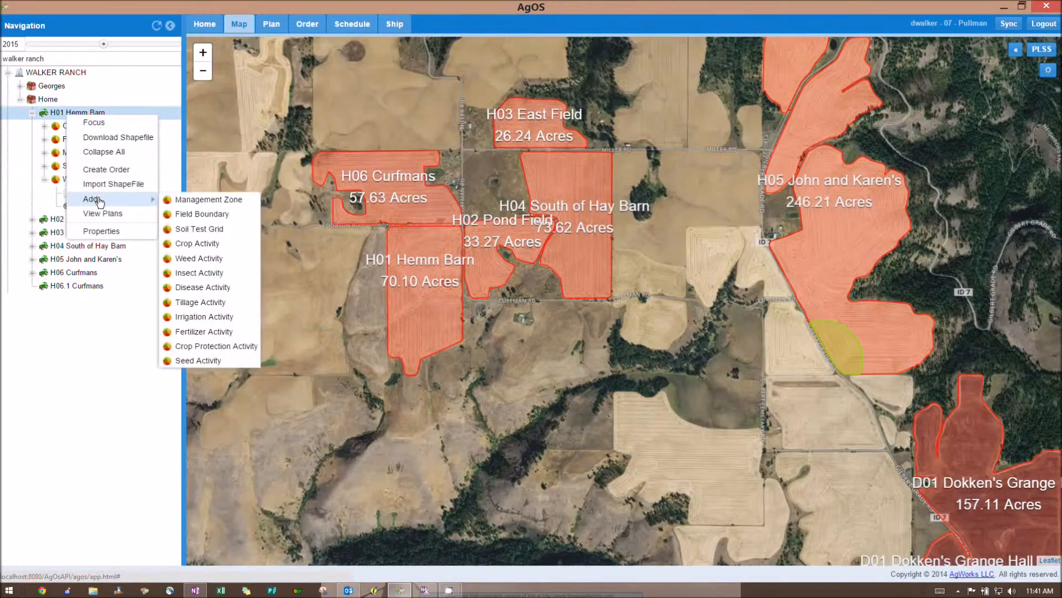
Step: Start another weed activity on H01 Hemm Barn with Bedstraw, Catchweed as the weed
{"action": "left_click", "coordinate": [199, 258]}
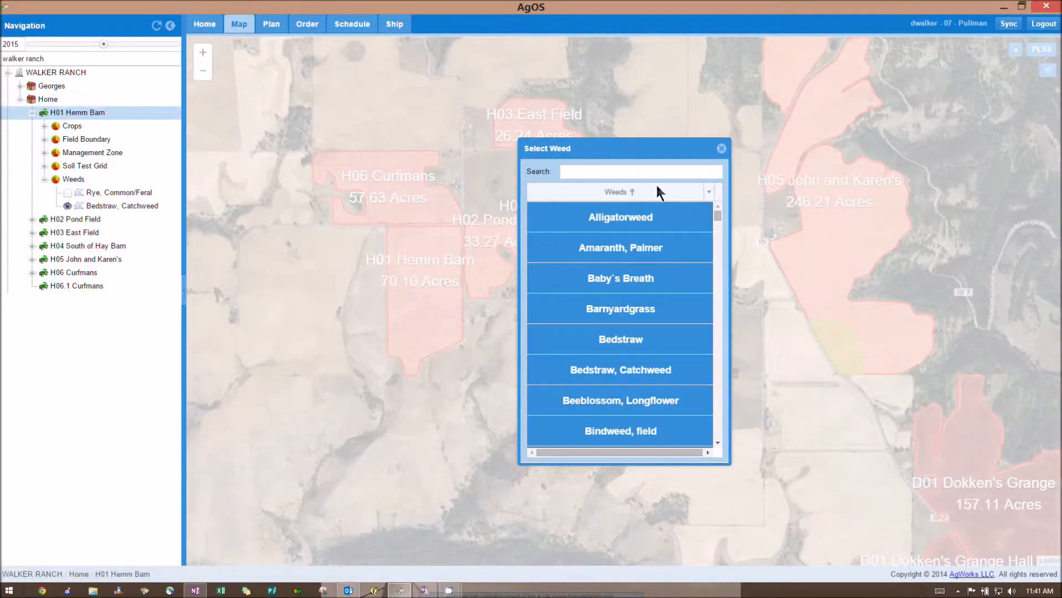
{"action": "left_click", "coordinate": [618, 174]}
{"action": "type", "text": "bed"}
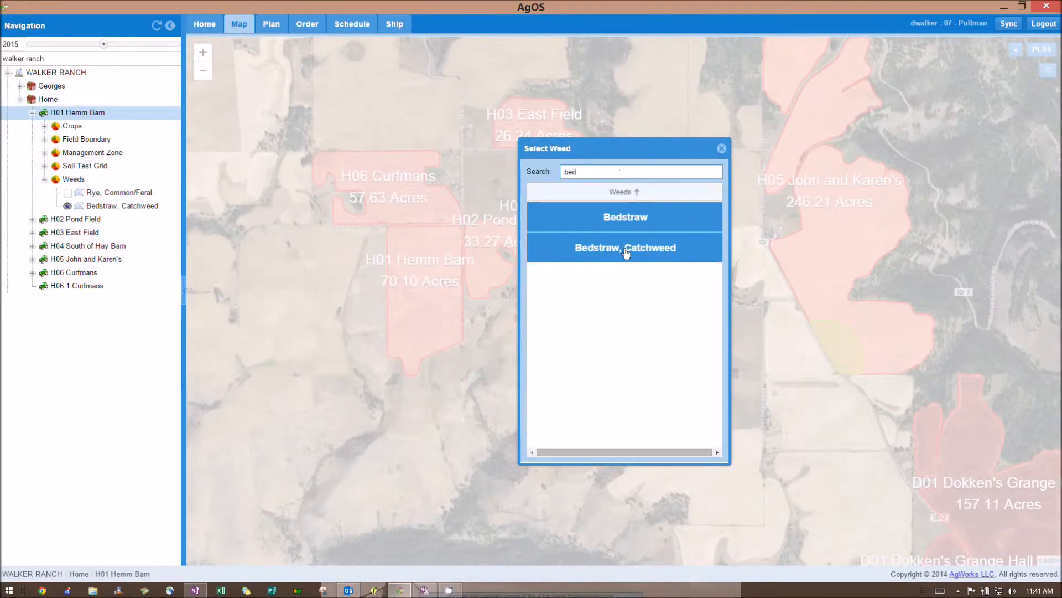
{"action": "left_click", "coordinate": [622, 248]}
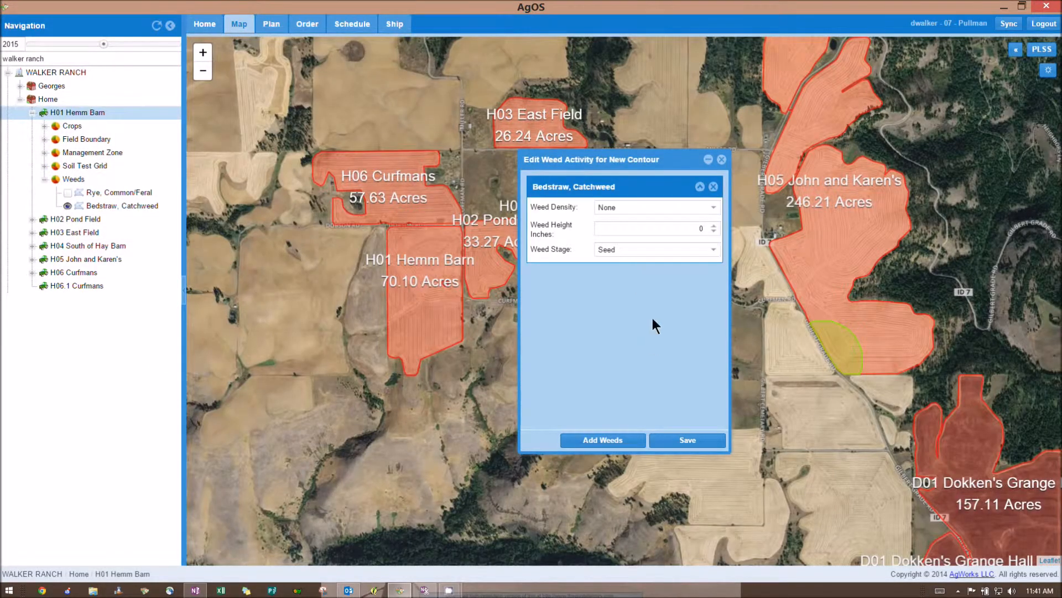
Step: Set density Scattered, height 1.5 inches, stage Early Vegetative; save and link to Peas, dry
{"action": "left_click", "coordinate": [713, 209]}
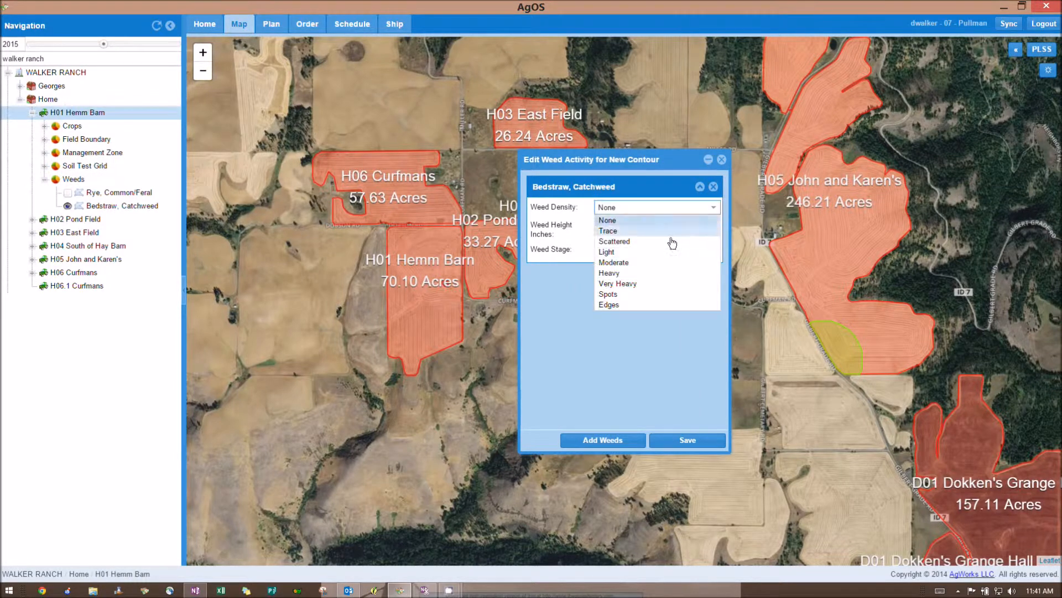
{"action": "left_click", "coordinate": [672, 242]}
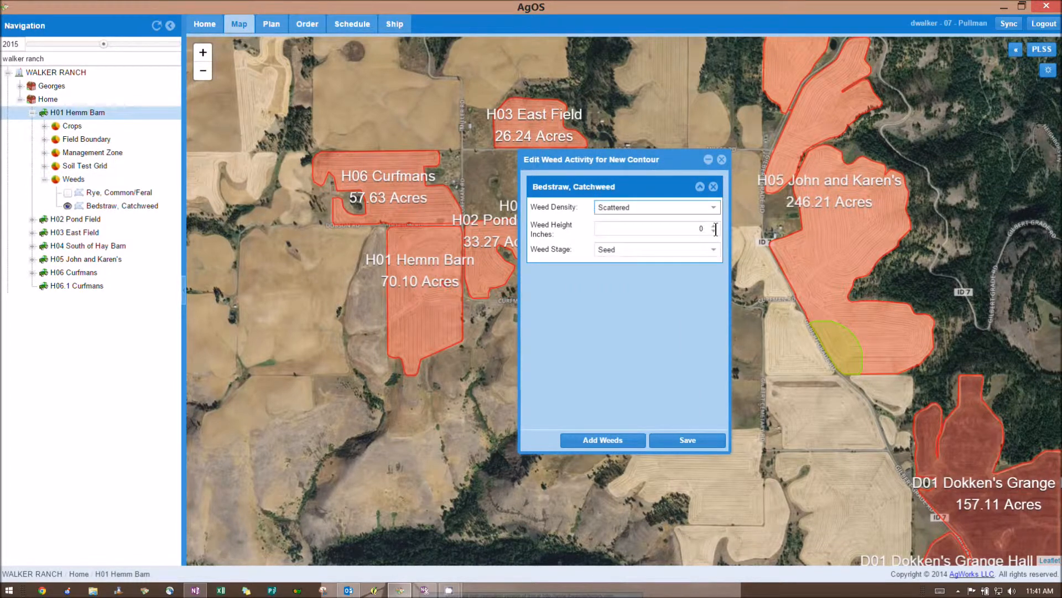
{"action": "left_click", "coordinate": [714, 227]}
{"action": "left_click", "coordinate": [713, 227]}
{"action": "left_click", "coordinate": [714, 226]}
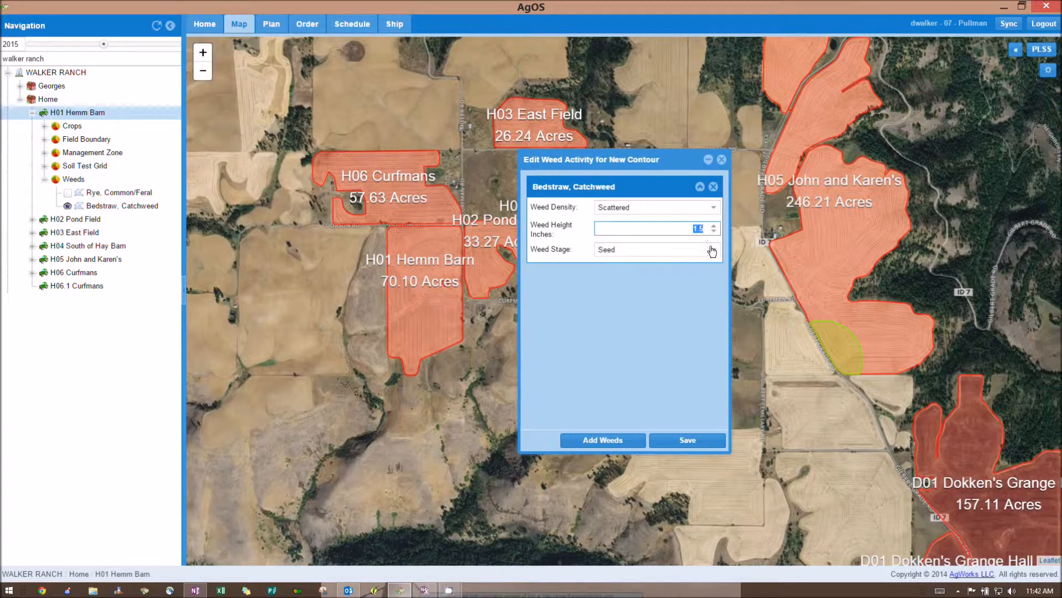
{"action": "left_click", "coordinate": [714, 251]}
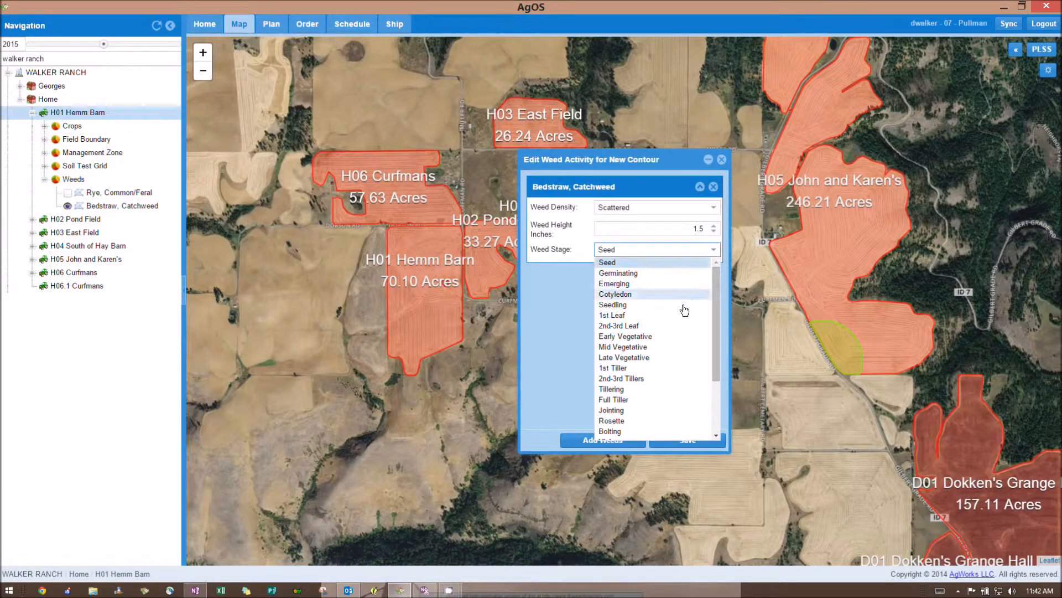
{"action": "left_click", "coordinate": [674, 338]}
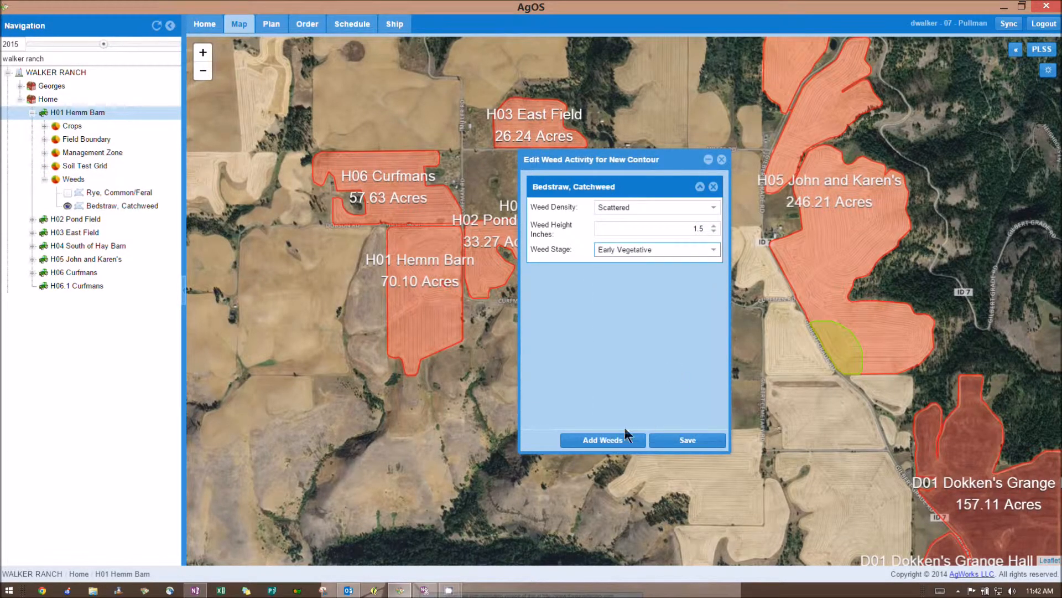
{"action": "left_click", "coordinate": [682, 440]}
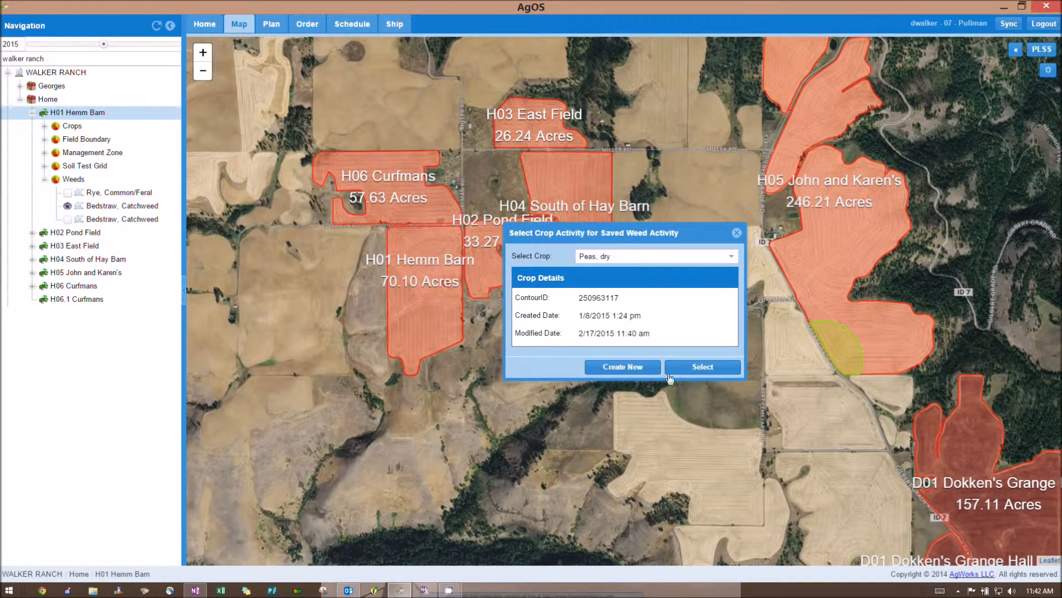
{"action": "left_click", "coordinate": [695, 374]}
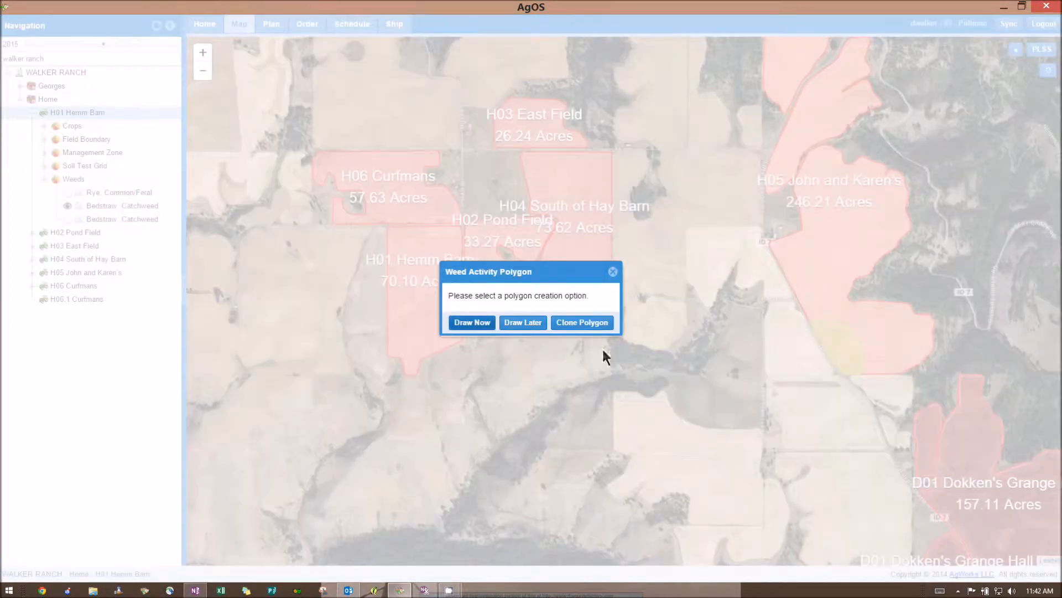
Step: Draw a circle of about 338 m radius straddling H01 Hemm Barn's west edge
{"action": "left_click", "coordinate": [487, 324]}
{"action": "scroll", "coordinate": [334, 295], "scroll_direction": "up", "scroll_amount": 4}
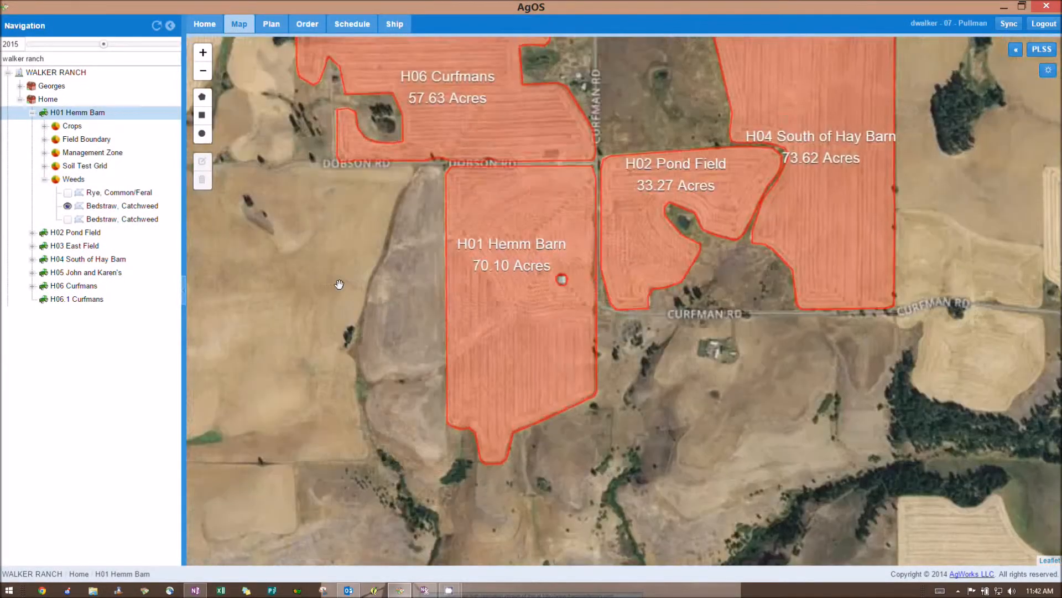
{"action": "scroll", "coordinate": [381, 283], "scroll_direction": "down", "scroll_amount": 1}
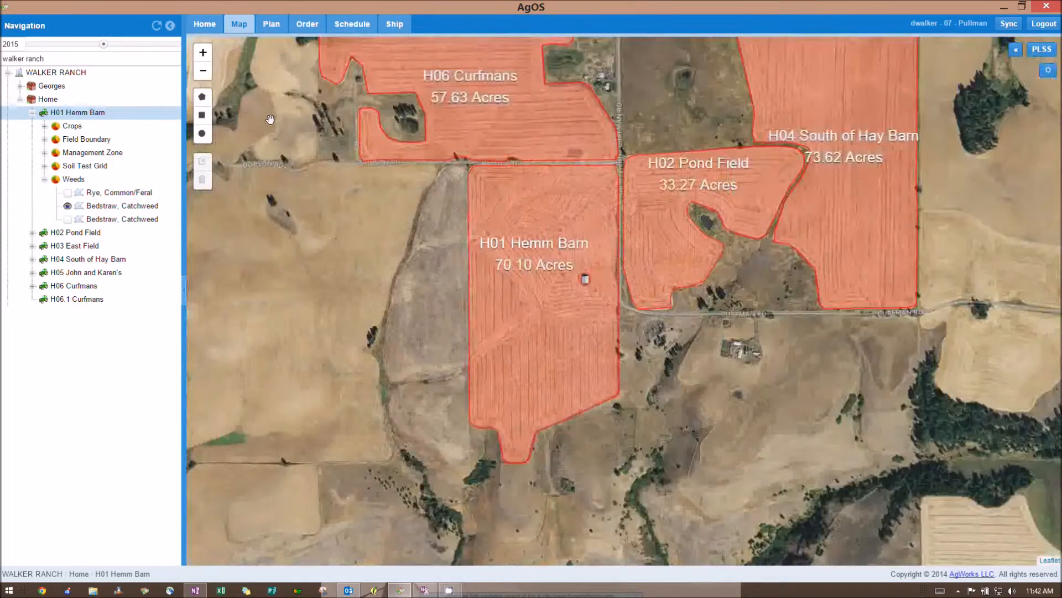
{"action": "left_click", "coordinate": [201, 135]}
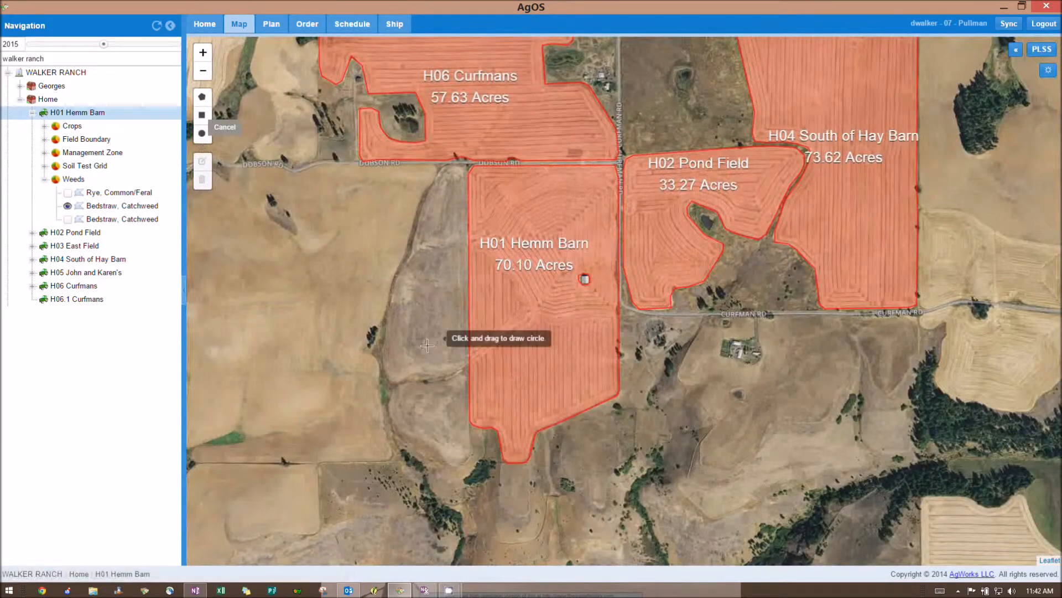
{"action": "mouse_move", "coordinate": [442, 378]}
{"action": "left_mouse_down"}
{"action": "mouse_move", "coordinate": [531, 434]}
{"action": "mouse_move", "coordinate": [545, 456]}
{"action": "left_mouse_up"}
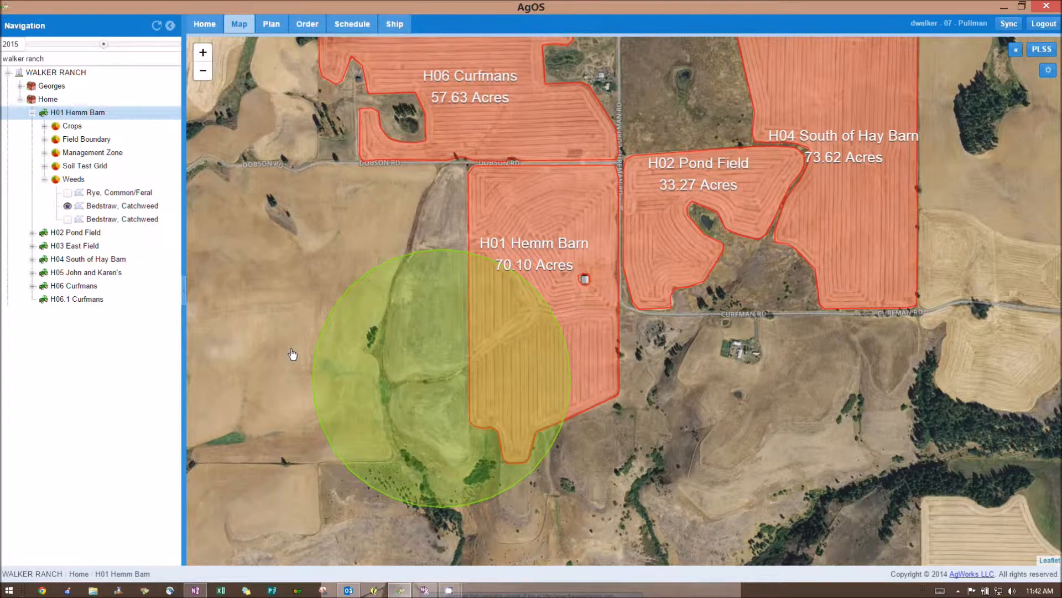
Step: Intersect the weed circle with H01 Hemm Barn, update it, and stop editing the boundary
{"action": "right_click", "coordinate": [435, 394]}
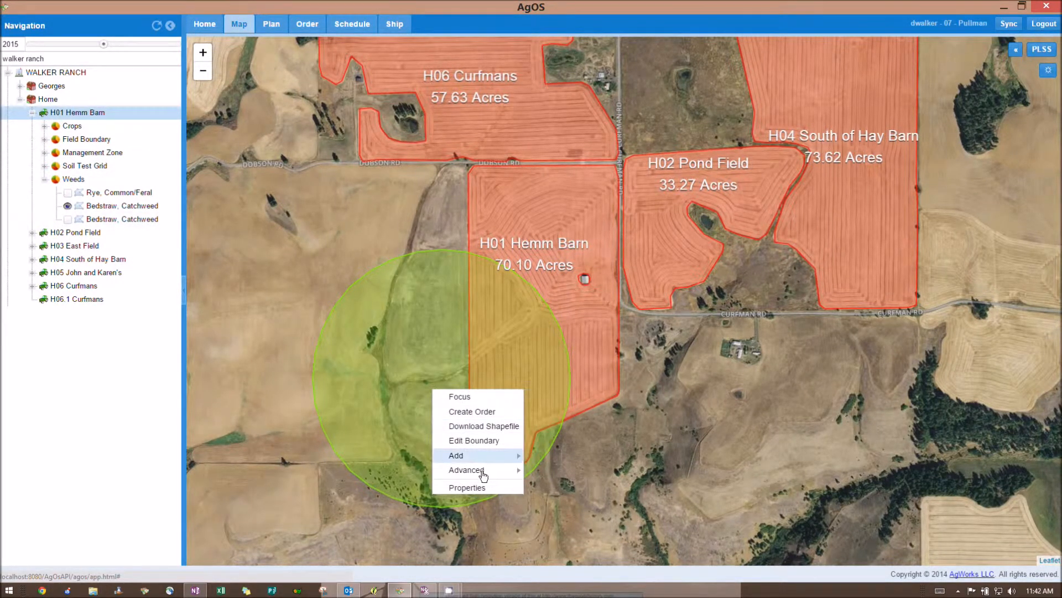
{"action": "mouse_move", "coordinate": [483, 474]}
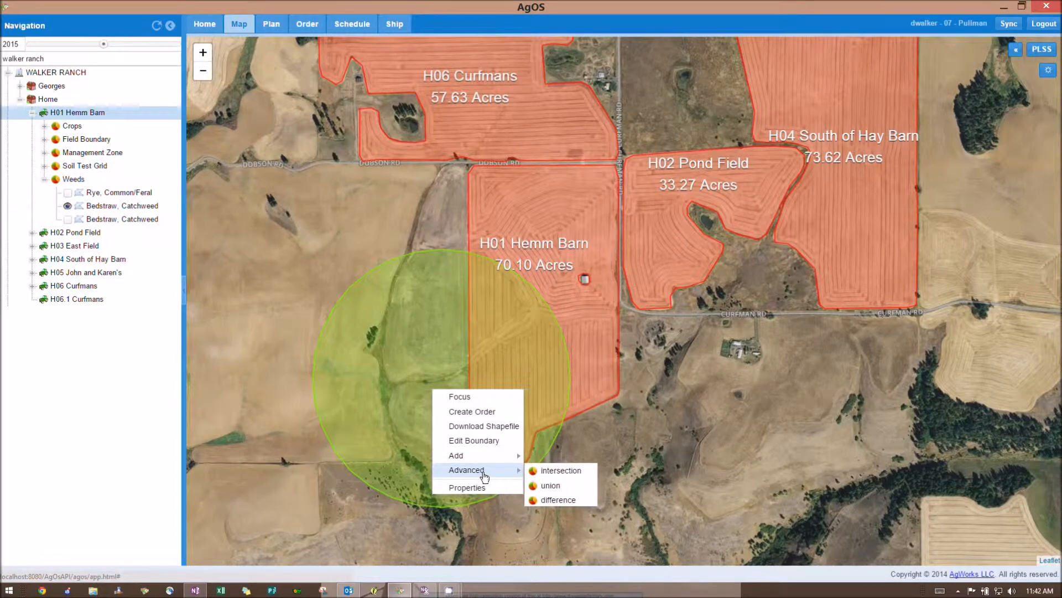
{"action": "left_click", "coordinate": [474, 441]}
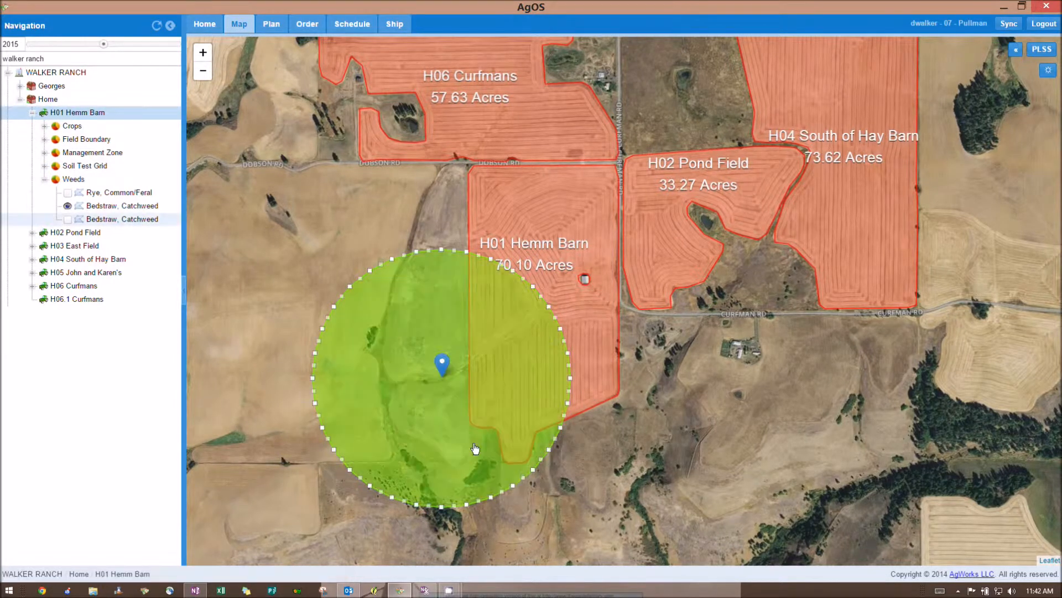
{"action": "right_click", "coordinate": [442, 333]}
{"action": "mouse_move", "coordinate": [473, 417]}
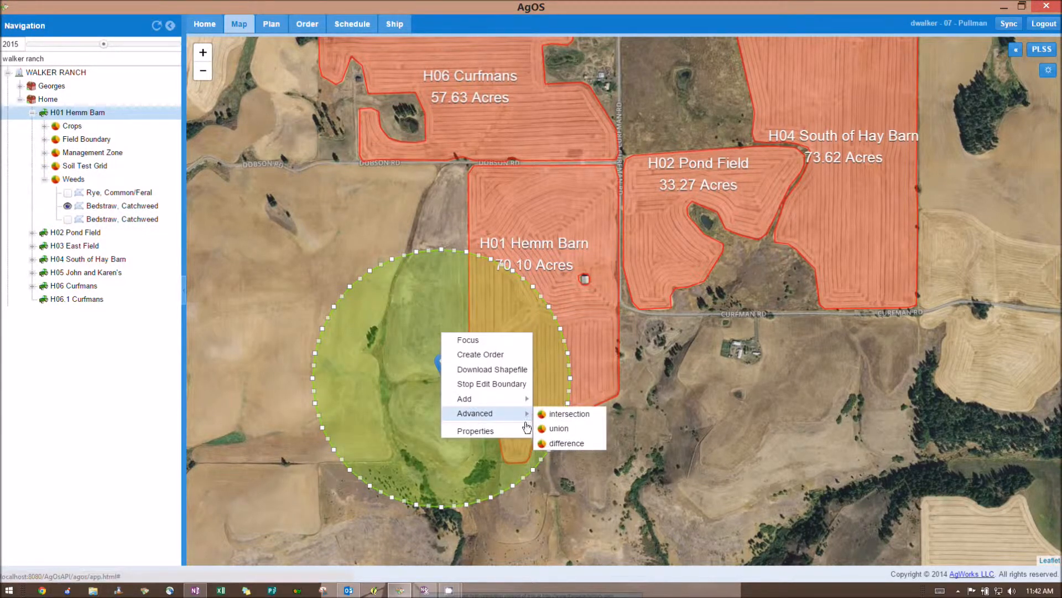
{"action": "left_click", "coordinate": [570, 418]}
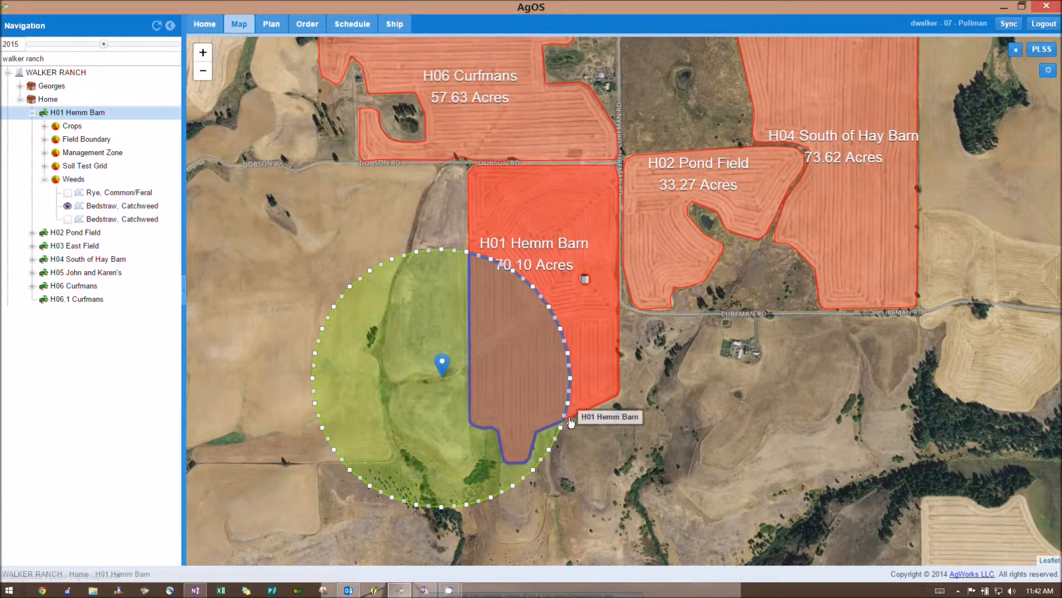
{"action": "left_click", "coordinate": [585, 386]}
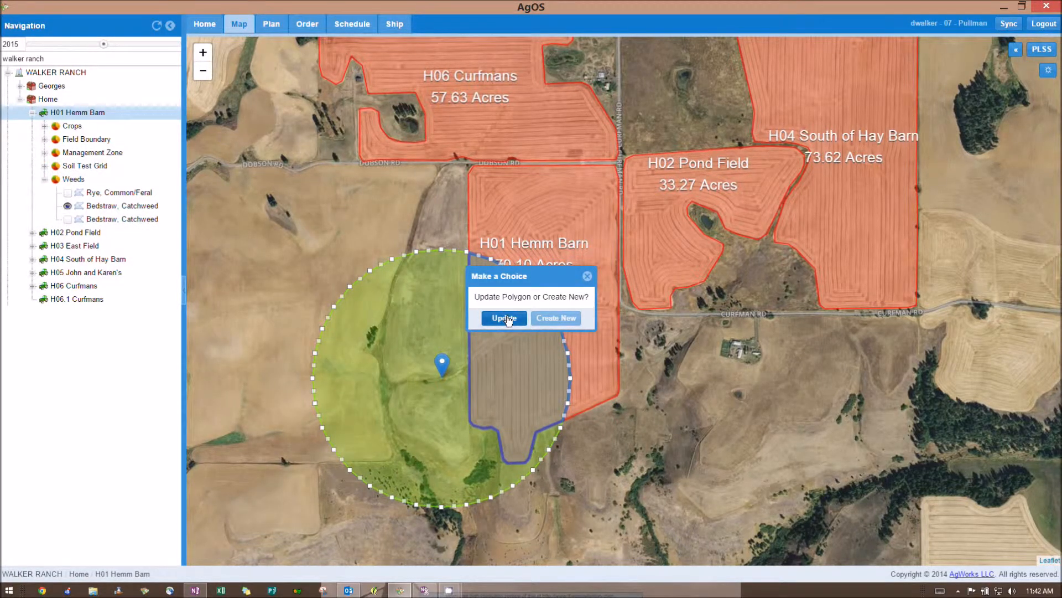
{"action": "left_click", "coordinate": [504, 317]}
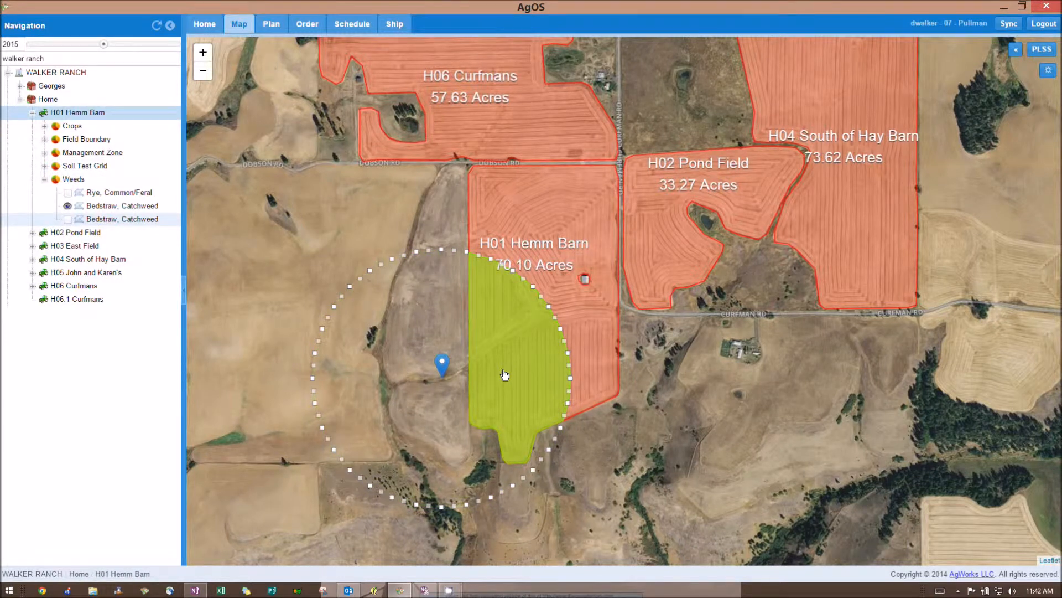
{"action": "right_click", "coordinate": [505, 375]}
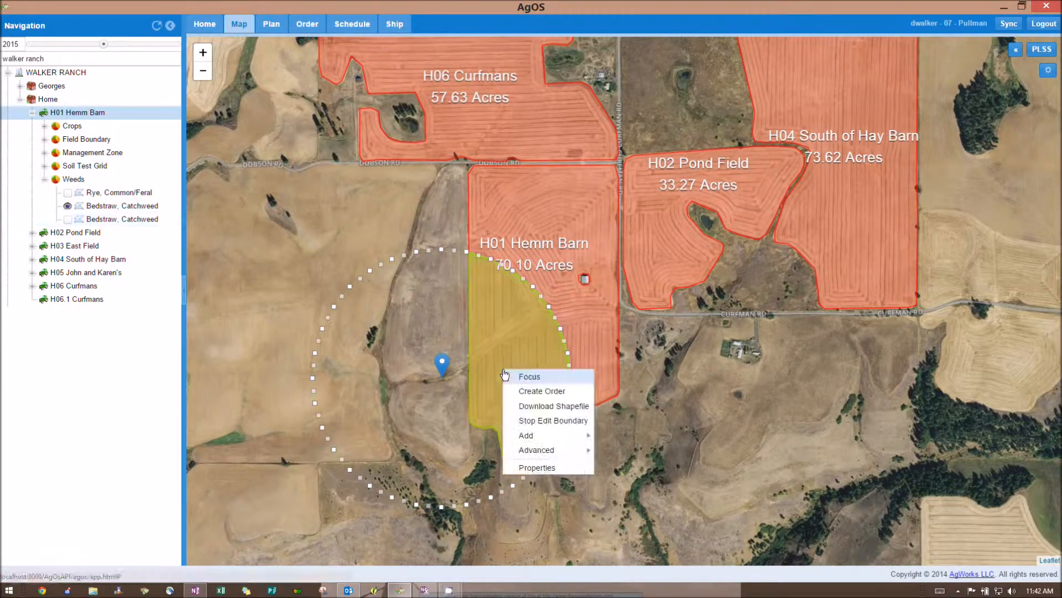
{"action": "left_click", "coordinate": [541, 425]}
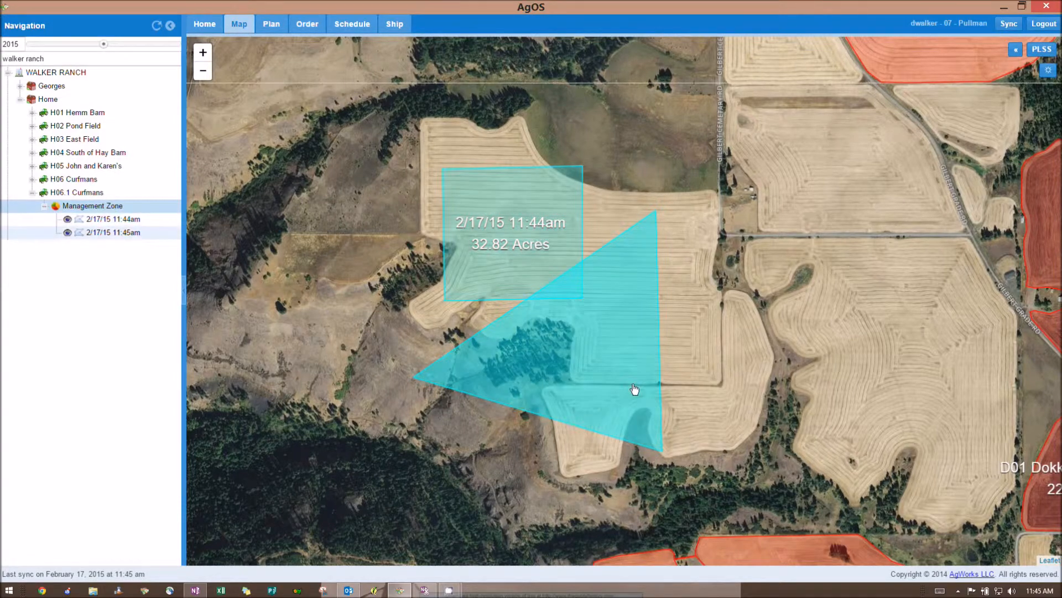
Step: Subtract the 53.26-acre triangle's overlap from the square management zone and update it
{"action": "right_click", "coordinate": [514, 205]}
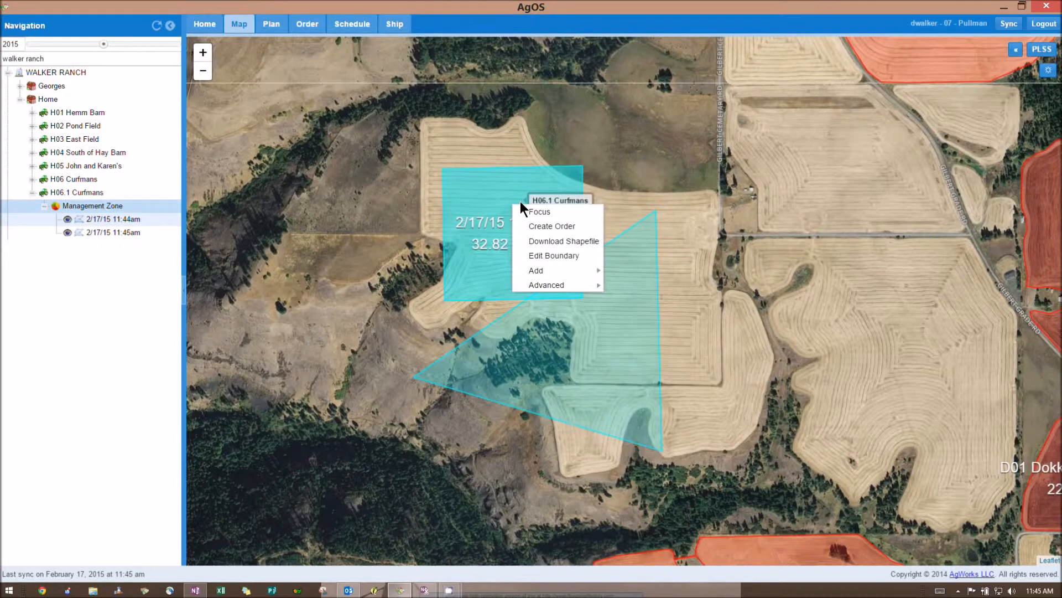
{"action": "left_click", "coordinate": [556, 256]}
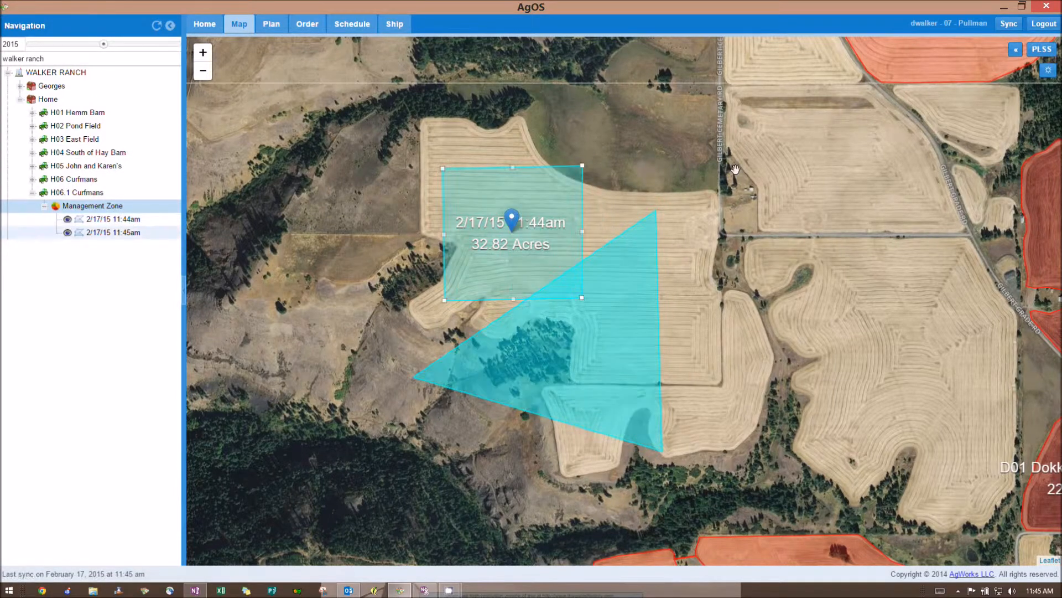
{"action": "right_click", "coordinate": [532, 211]}
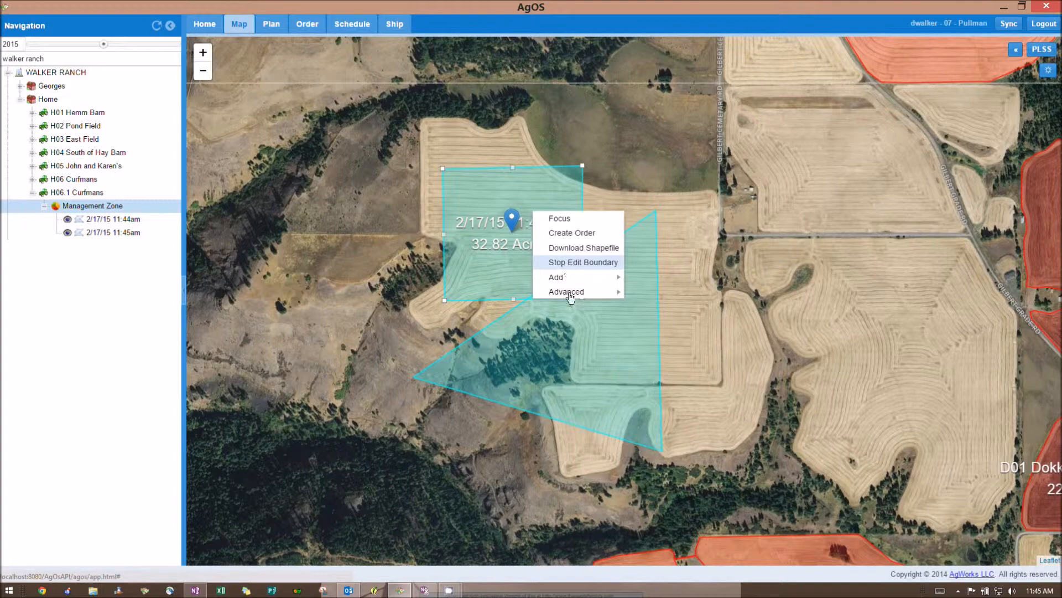
{"action": "mouse_move", "coordinate": [570, 293]}
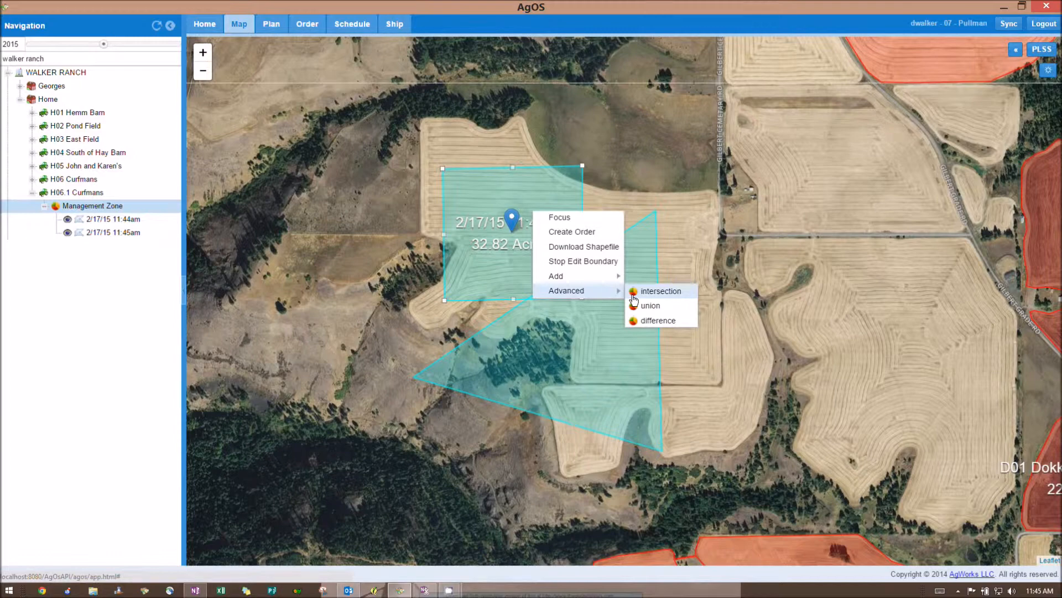
{"action": "left_click", "coordinate": [653, 324]}
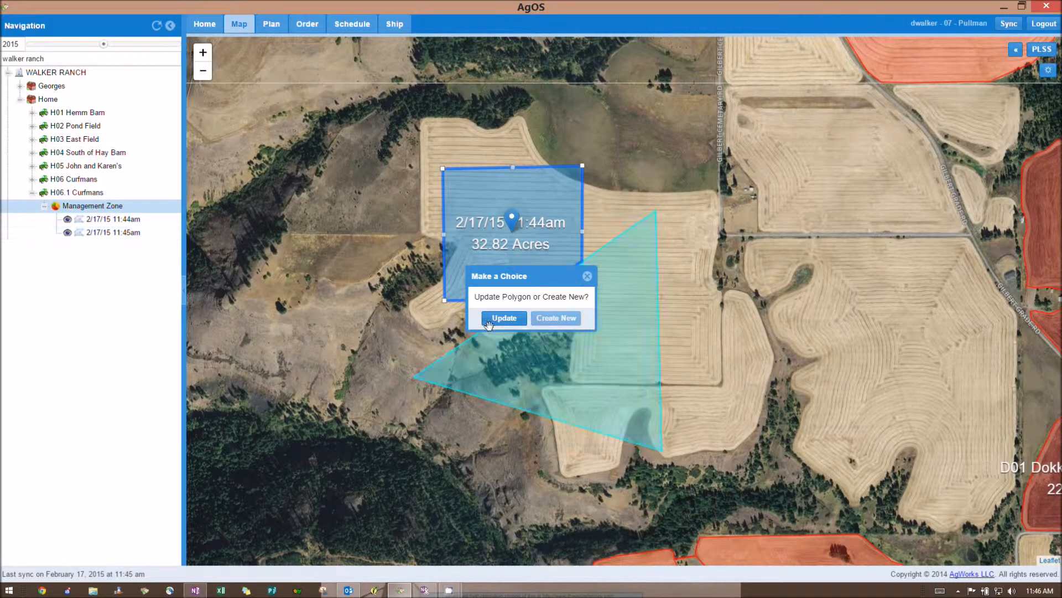
{"action": "left_click", "coordinate": [493, 323]}
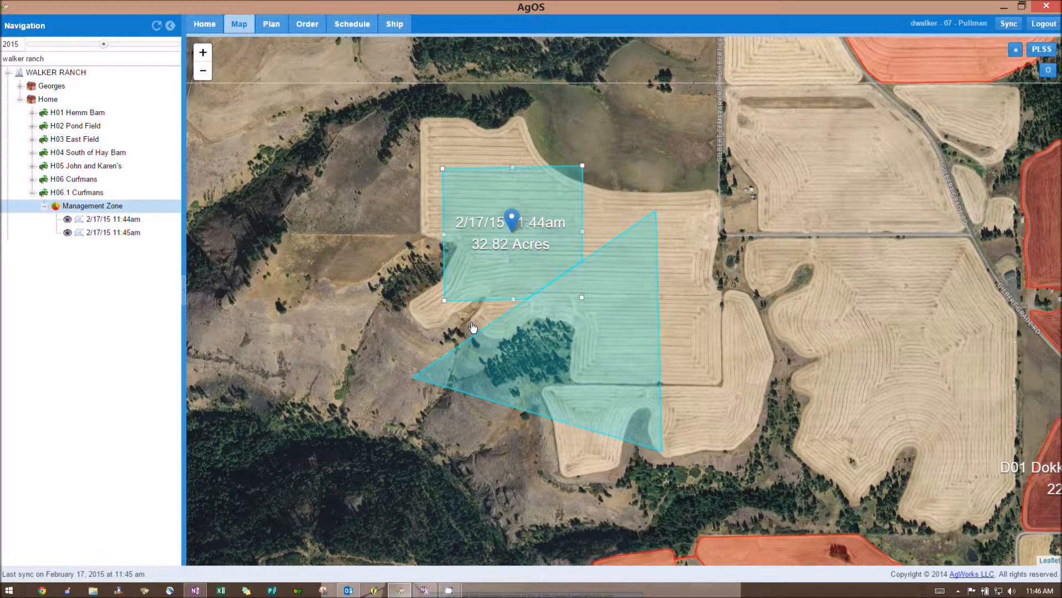
{"action": "left_click", "coordinate": [70, 232]}
Step: Stop editing the square zone's boundary at 31.02 acres and hide the 11:45am triangle zone
{"action": "right_click", "coordinate": [512, 202]}
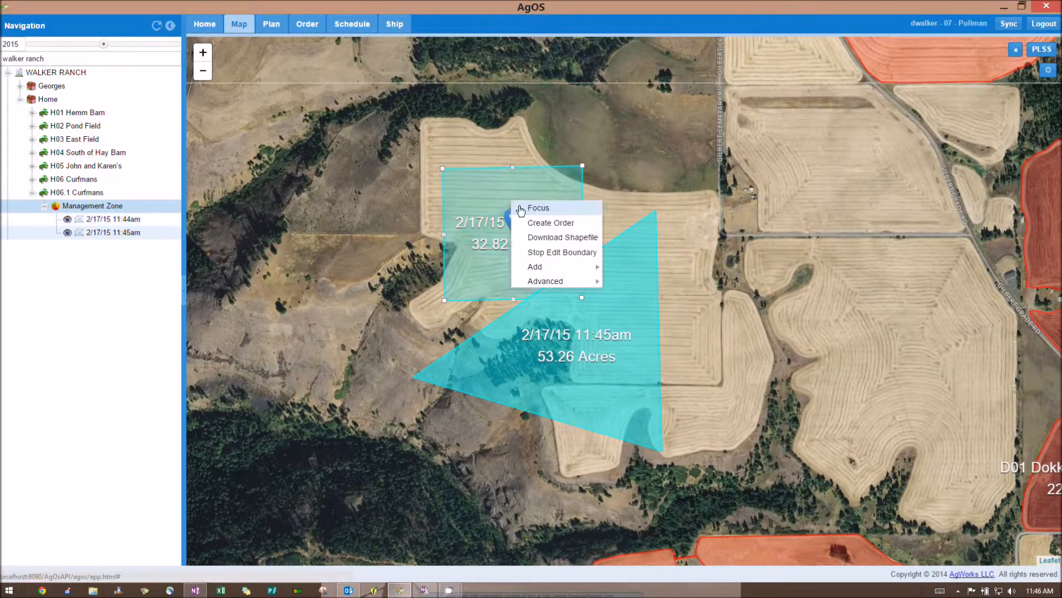
{"action": "left_click", "coordinate": [563, 256]}
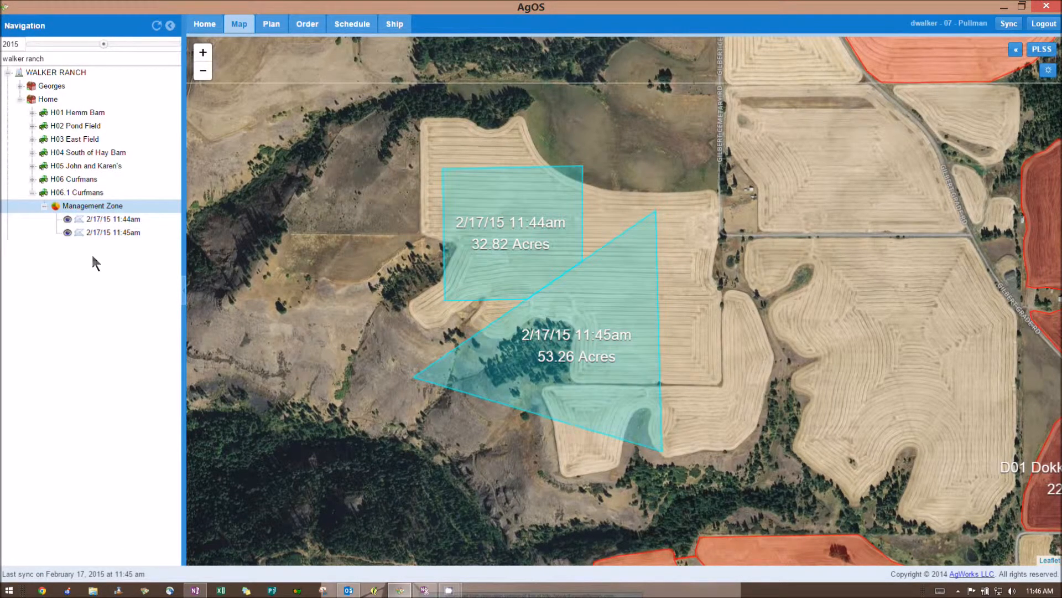
{"action": "left_click", "coordinate": [67, 233]}
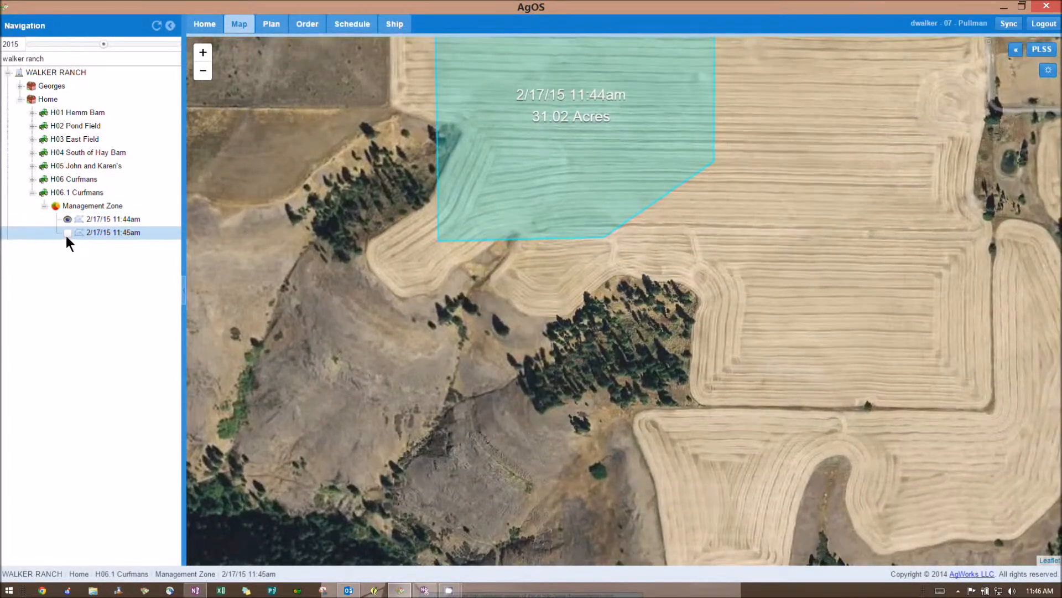
{"action": "scroll", "coordinate": [601, 174], "scroll_direction": "down", "scroll_amount": 1}
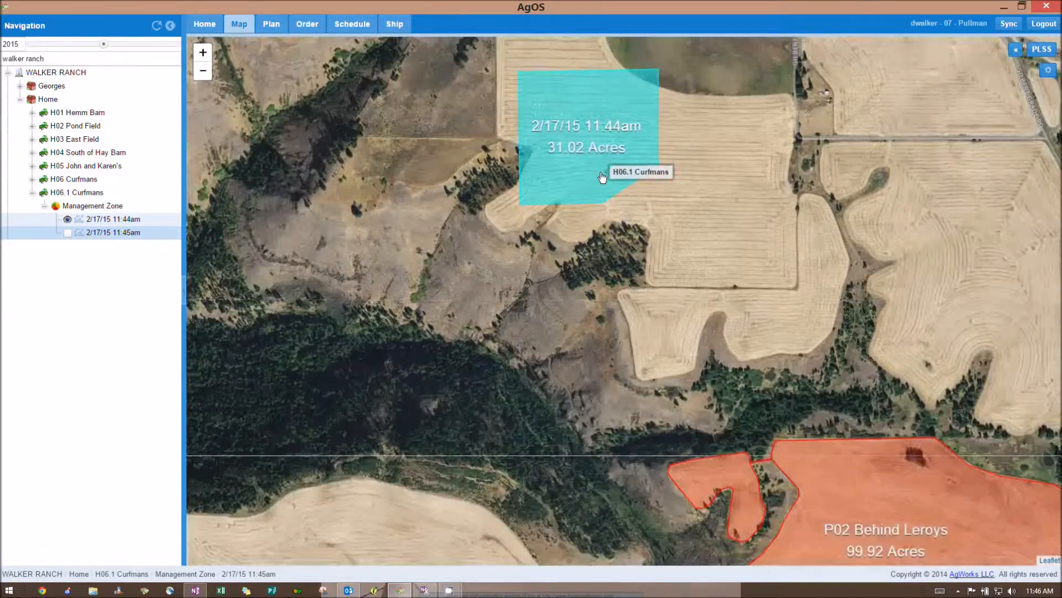
{"action": "left_click_drag", "start_coordinate": [771, 125], "coordinate": [769, 206]}
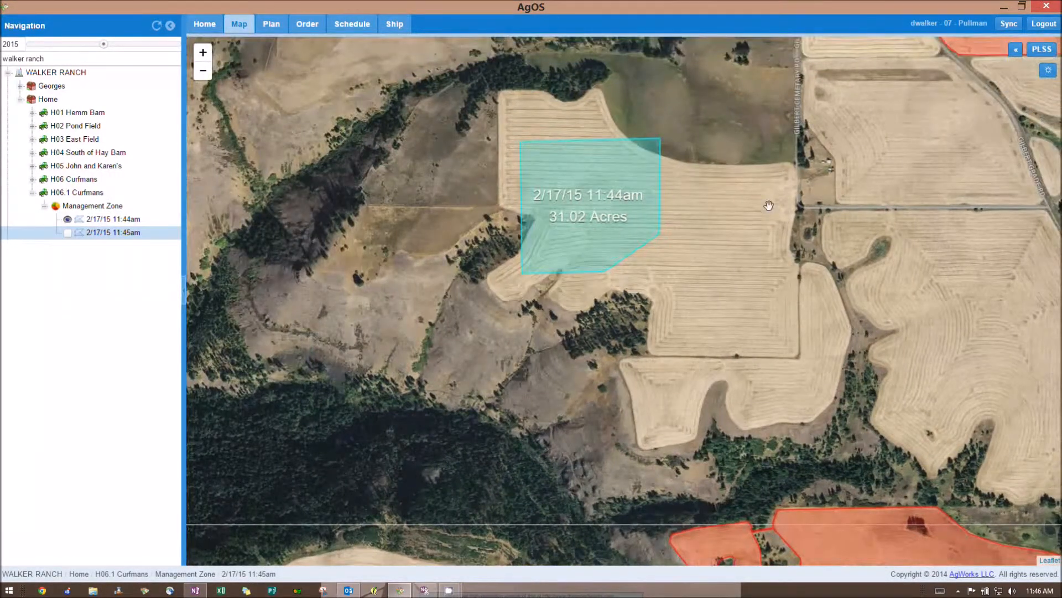